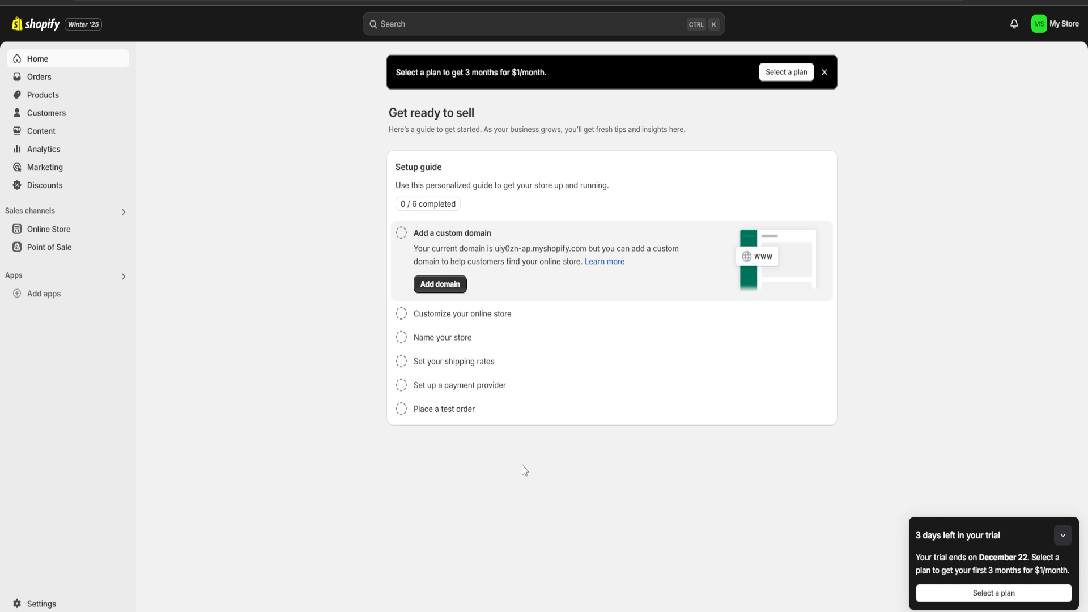
Start a new product and title it Movie Rocemendatios
click(78, 95)
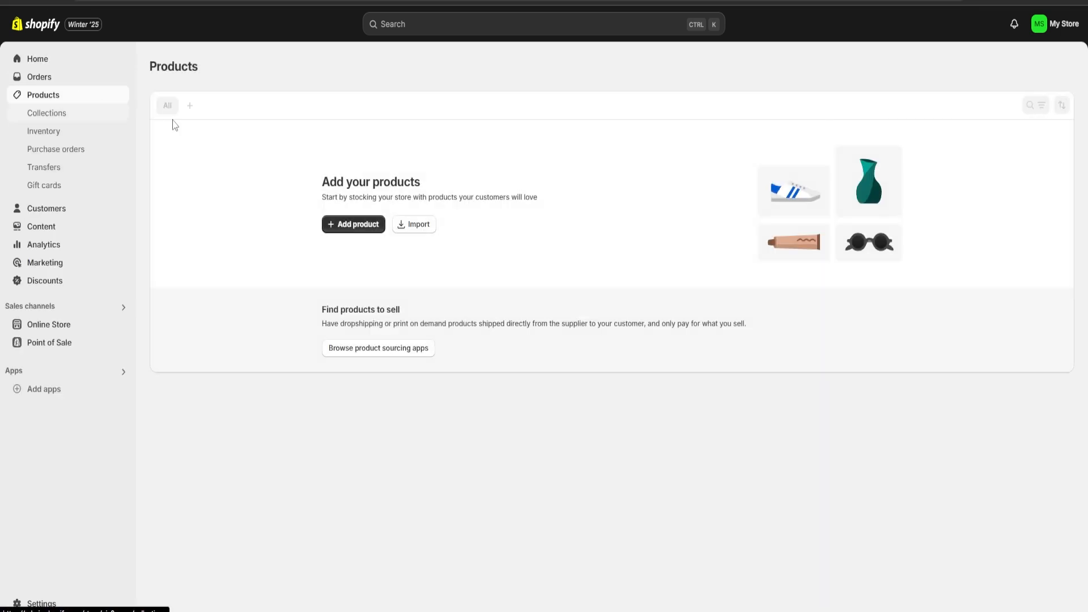
click(345, 237)
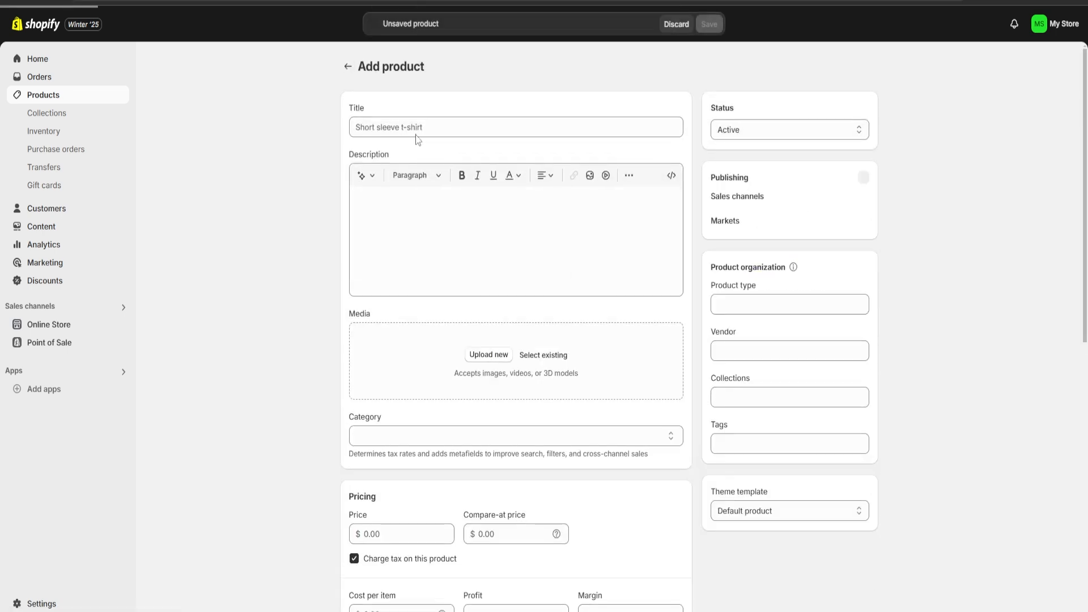
click(413, 128)
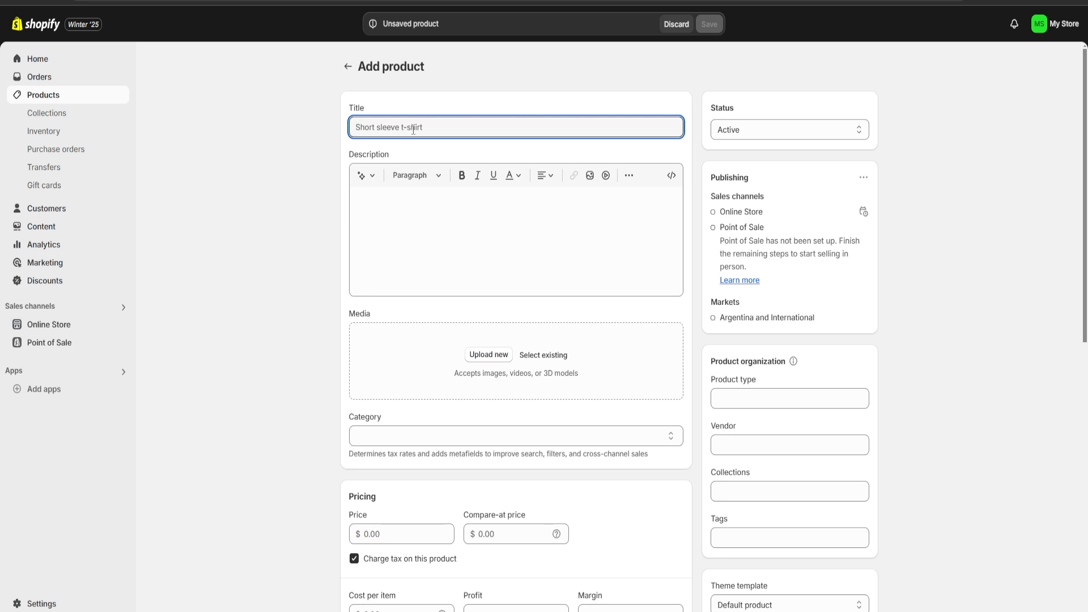
text(Movie Roce)
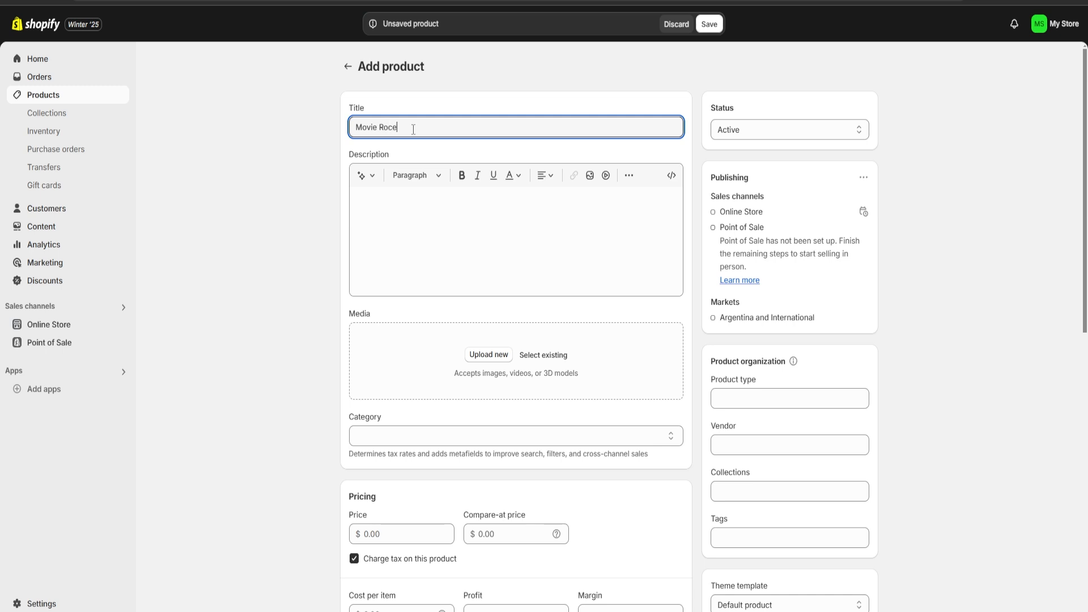
text(mendat)
text(ios)
Generate the product description from the title Movie Rocemendatios and keep the generated text
key(ctrl+a)
key(ctrl+c)
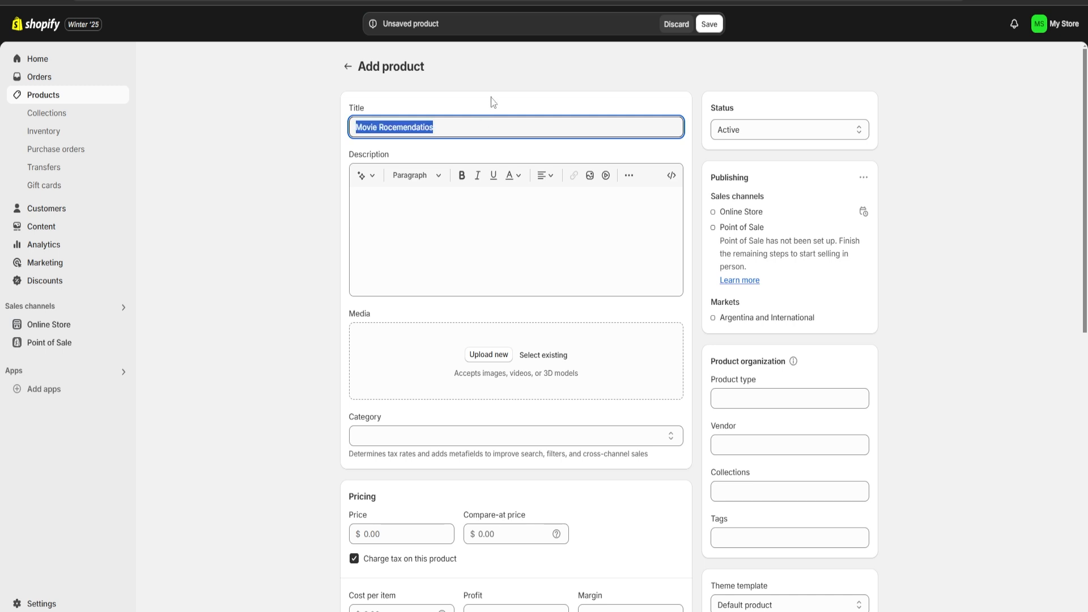
click(493, 101)
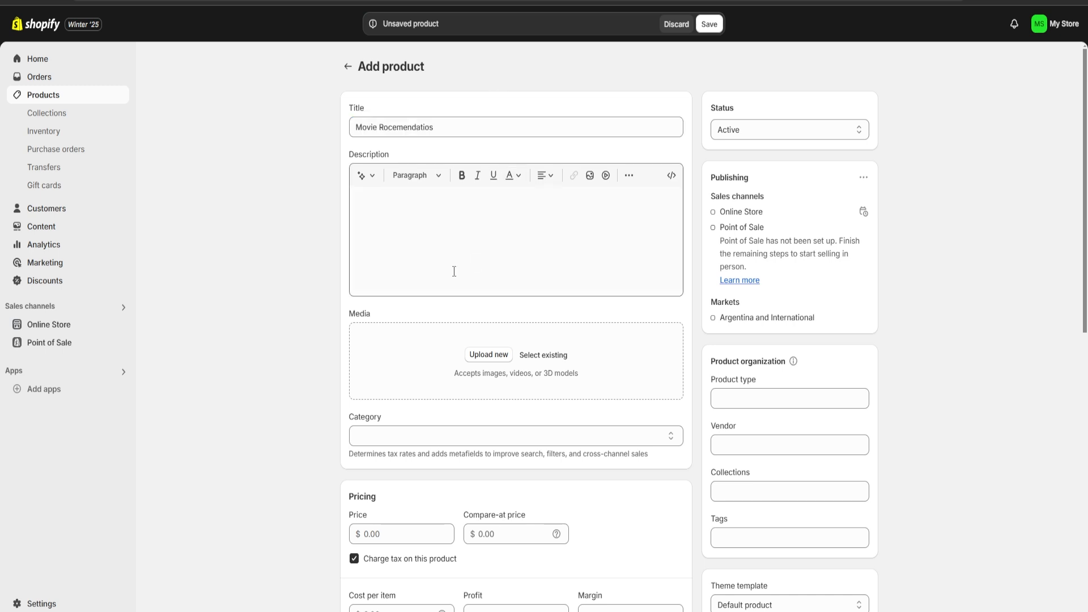
click(370, 182)
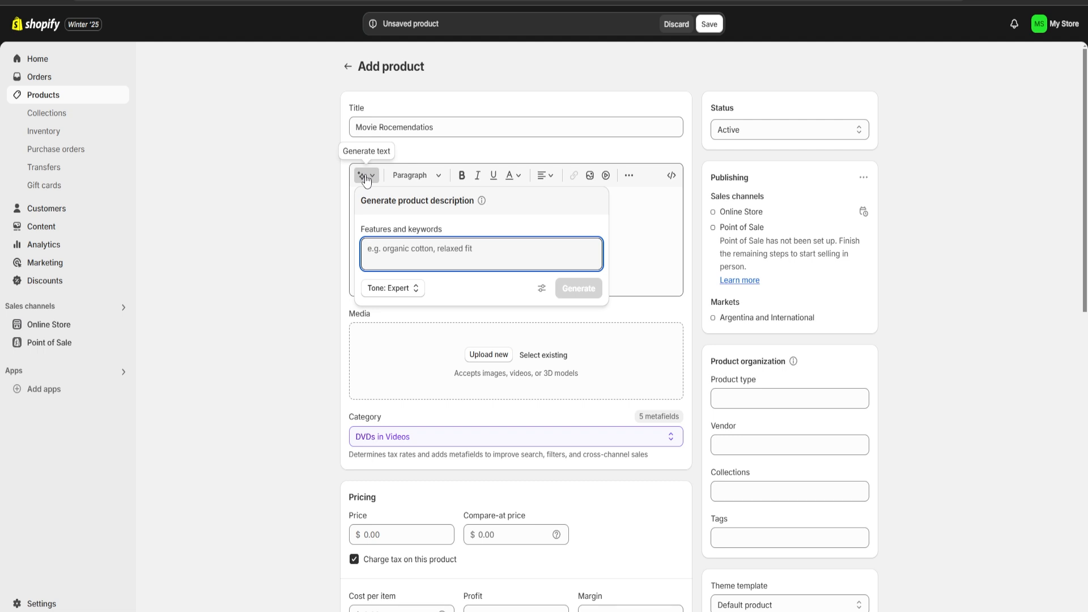
key(ctrl+v)
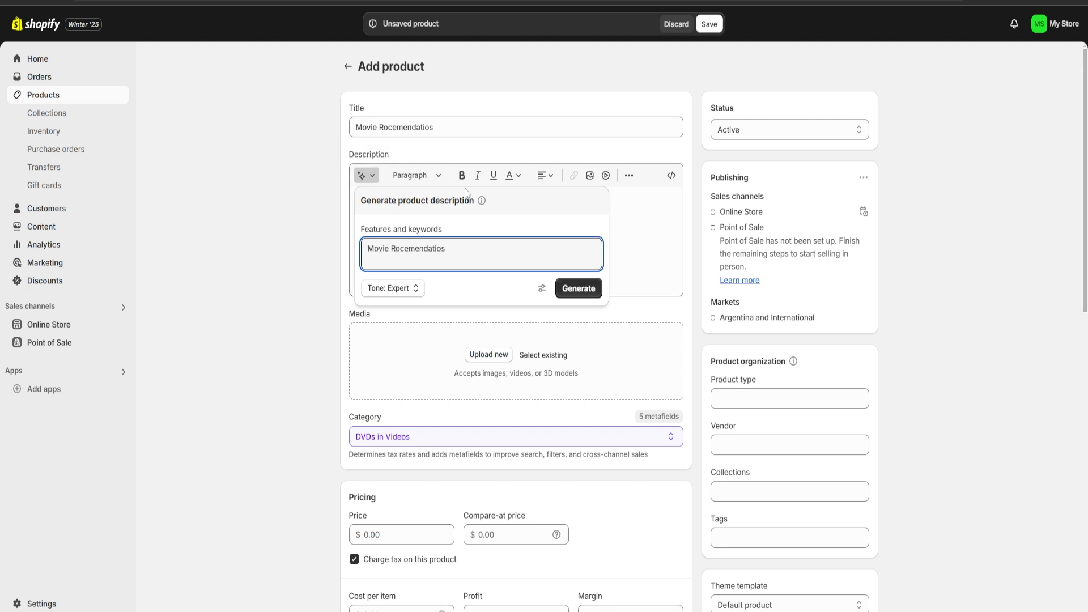
click(578, 288)
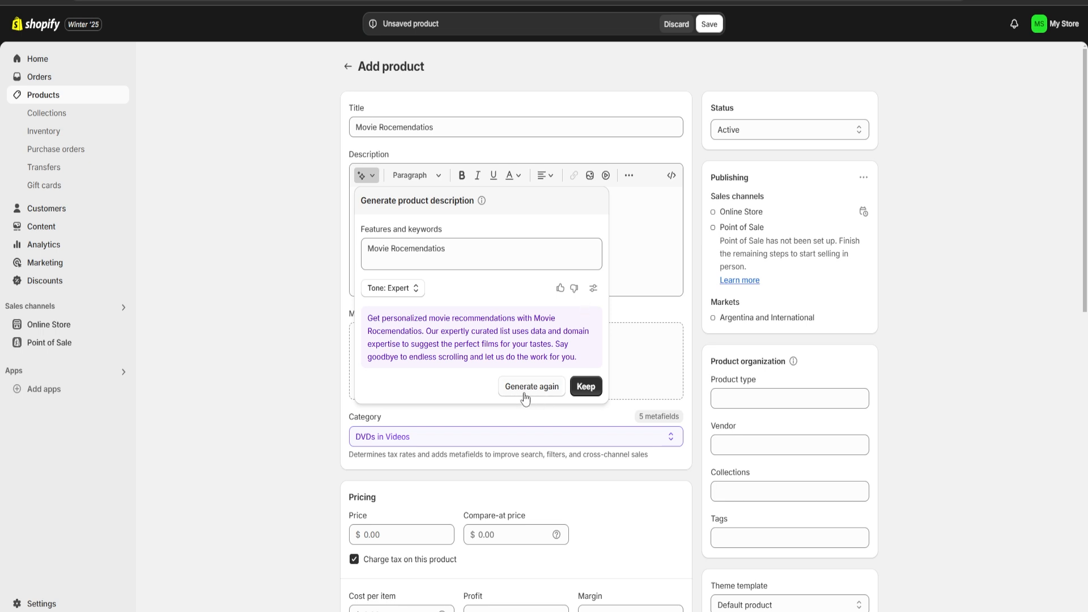
click(586, 387)
Upload the VHS-stack image from the imagenes random folder as the product's media
drag(587, 227, 607, 244)
scroll(617, 285, down, 1)
scroll(567, 329, down, 1)
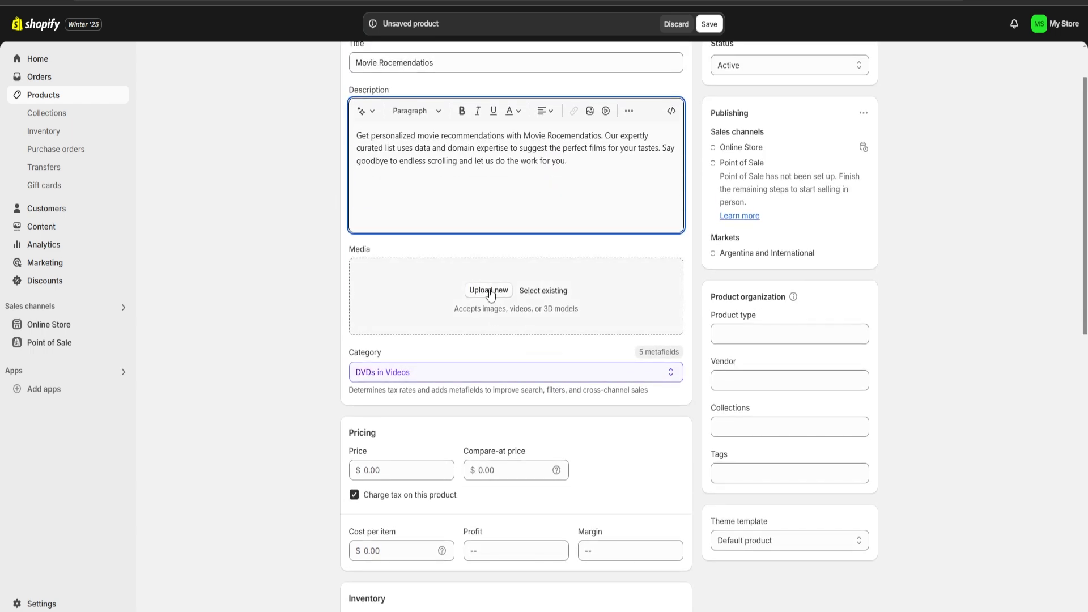
click(488, 290)
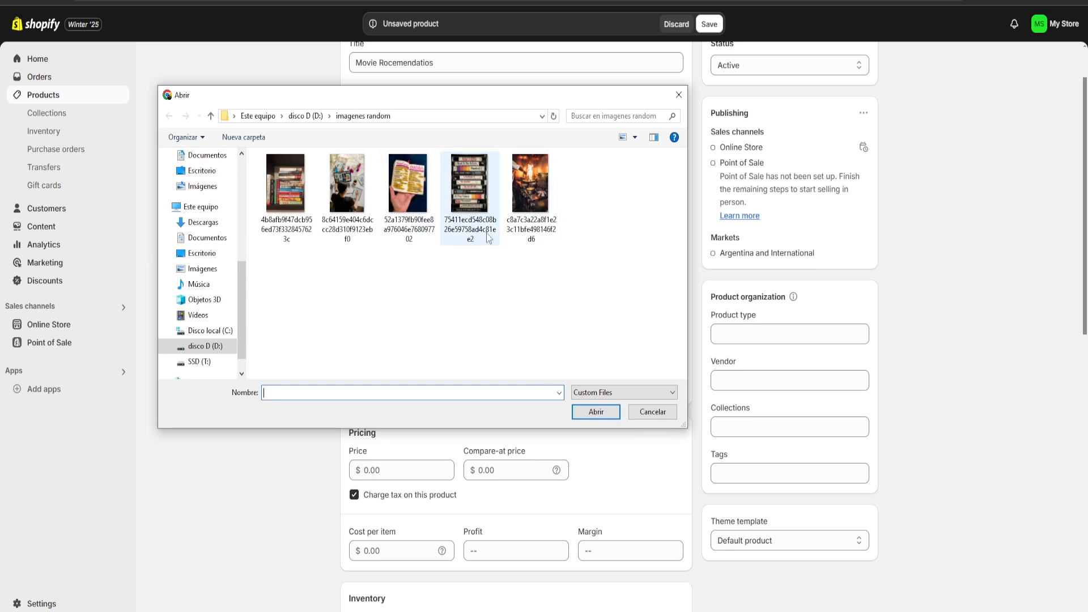
double_click(476, 192)
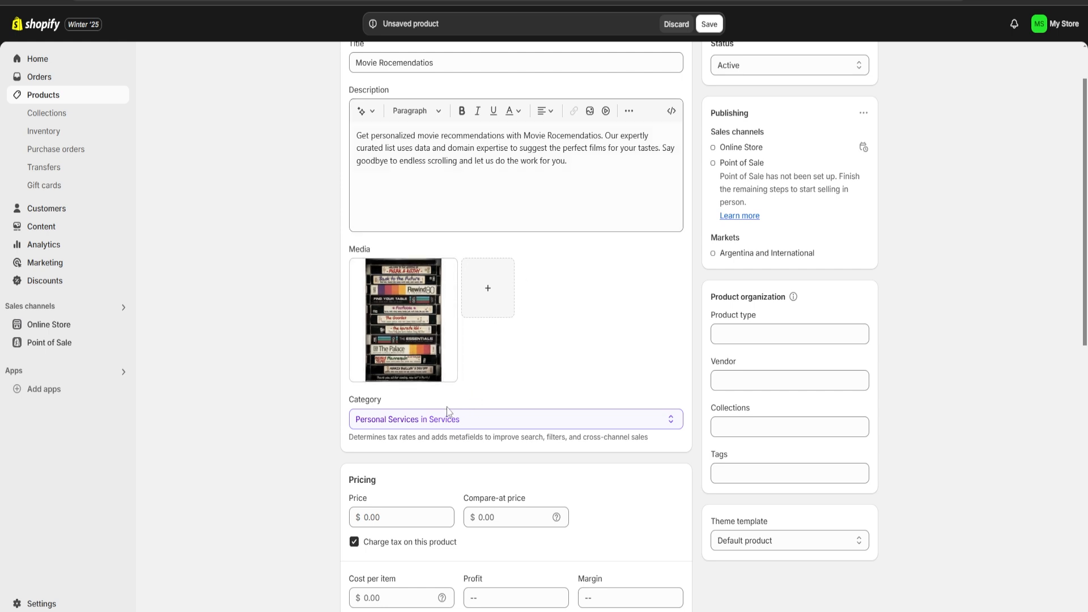
Set the product type to Service
click(522, 418)
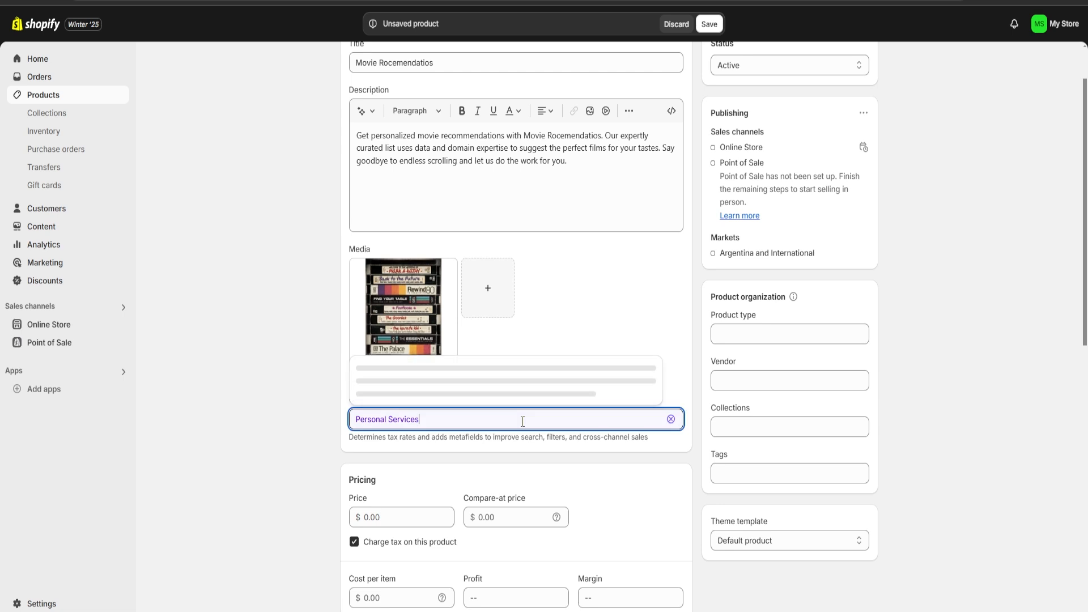
click(219, 426)
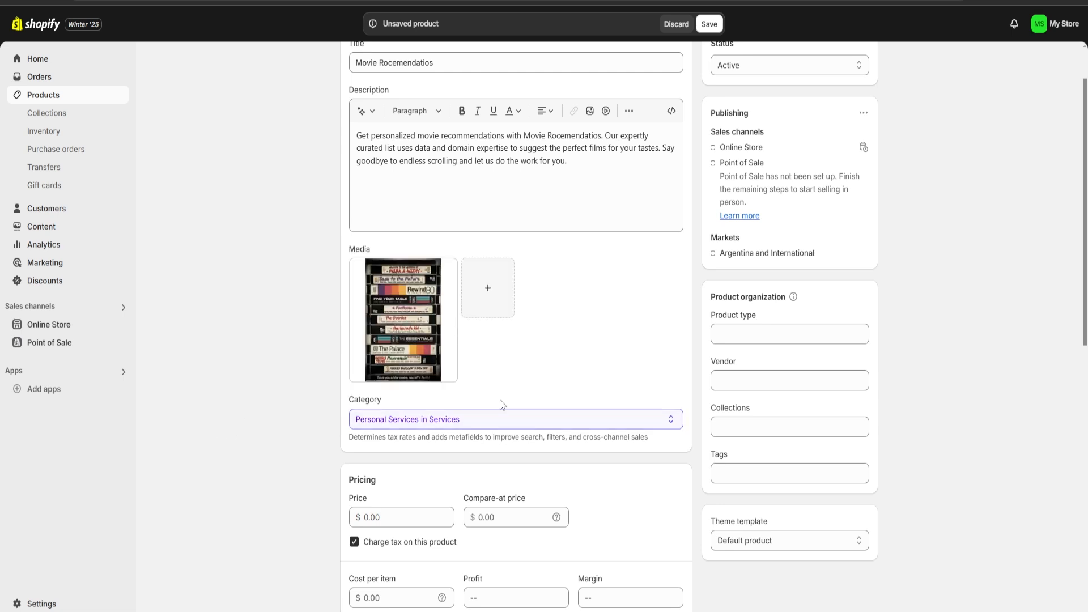
click(750, 338)
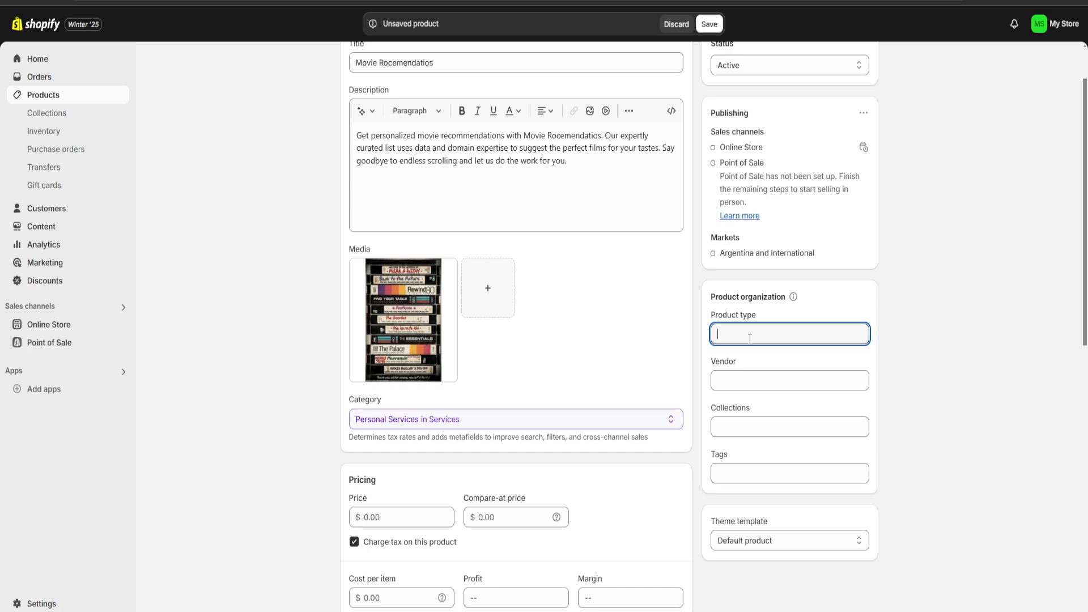
click(772, 378)
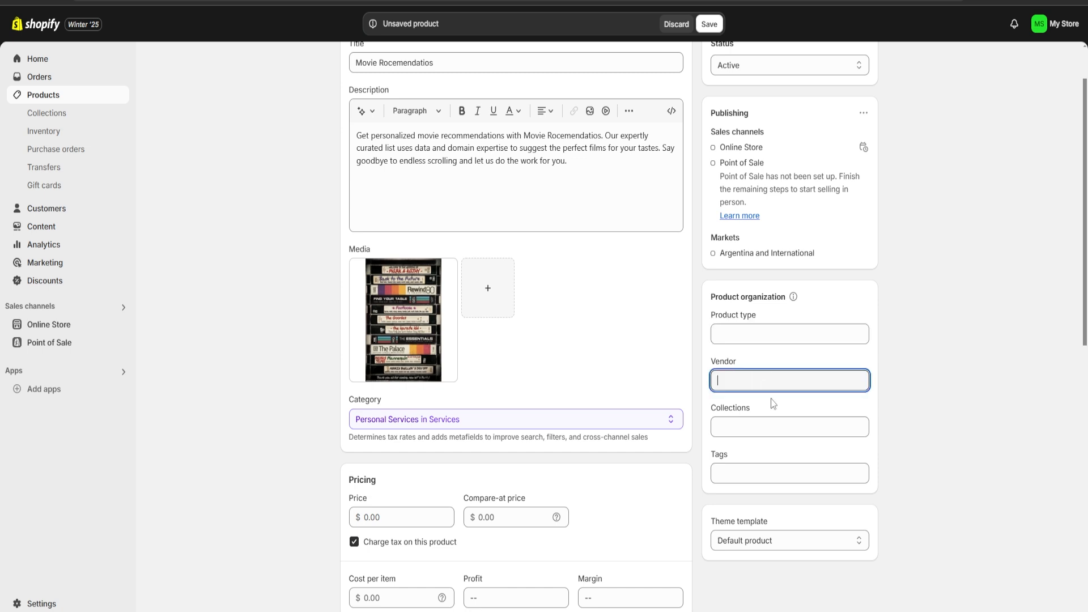
click(753, 337)
text(Service)
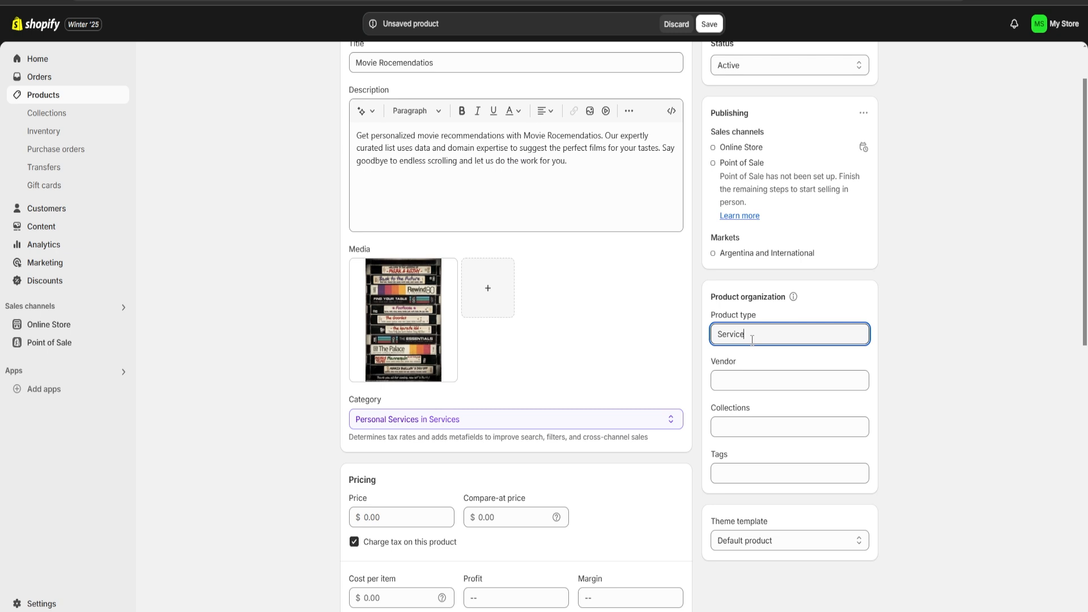
click(981, 380)
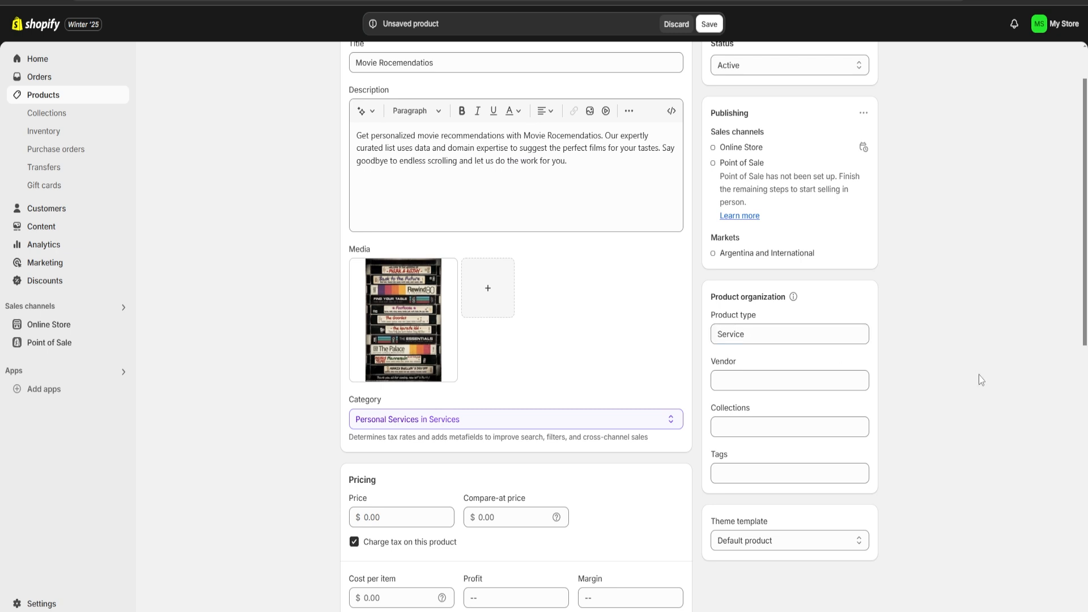
Add the product to the Home page collection and tag it Blog
click(737, 425)
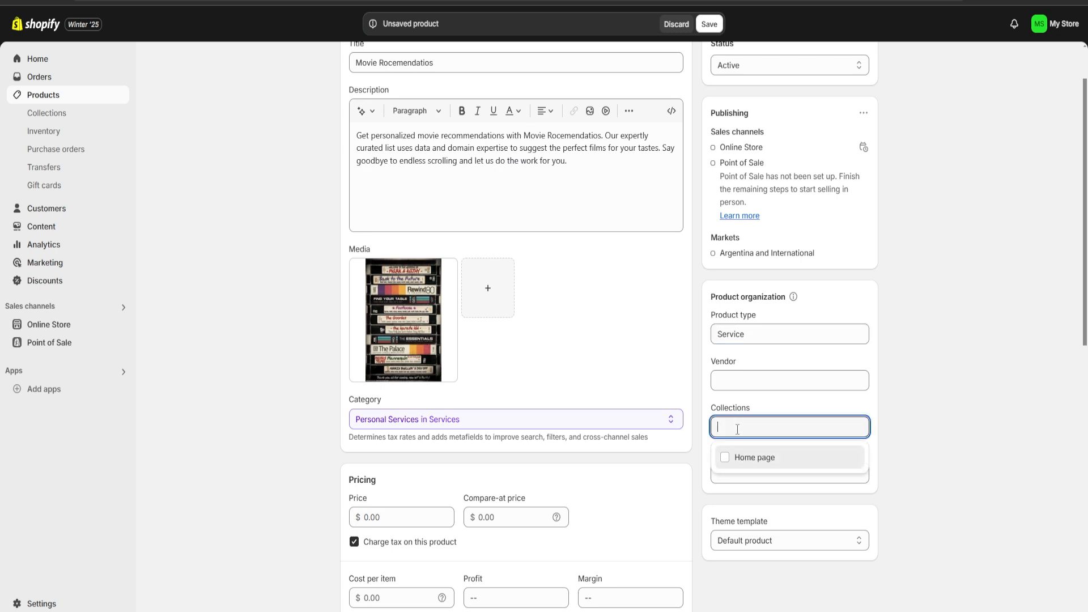
click(729, 463)
click(923, 425)
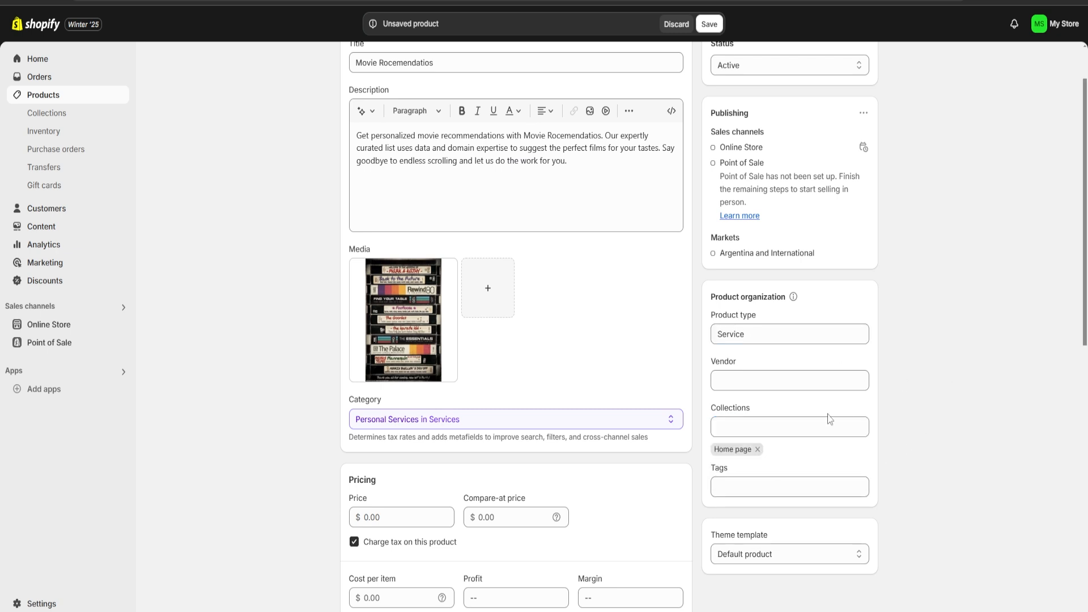
click(756, 495)
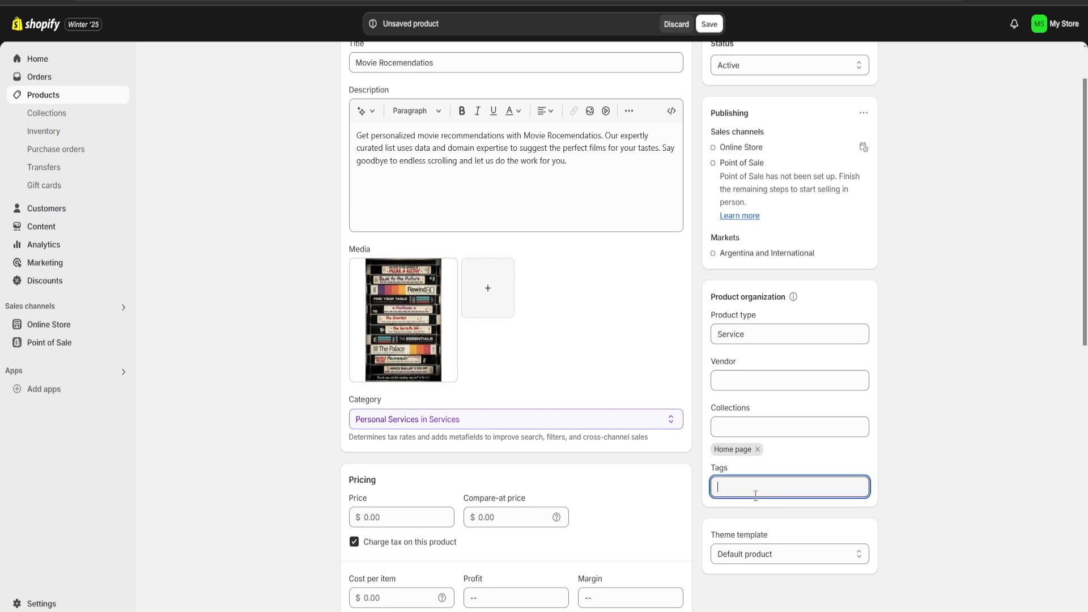
text(Blog)
key(Return)
Set the price to 20,000.00 and the cost per item to 9,000.00
scroll(466, 302, down, 5)
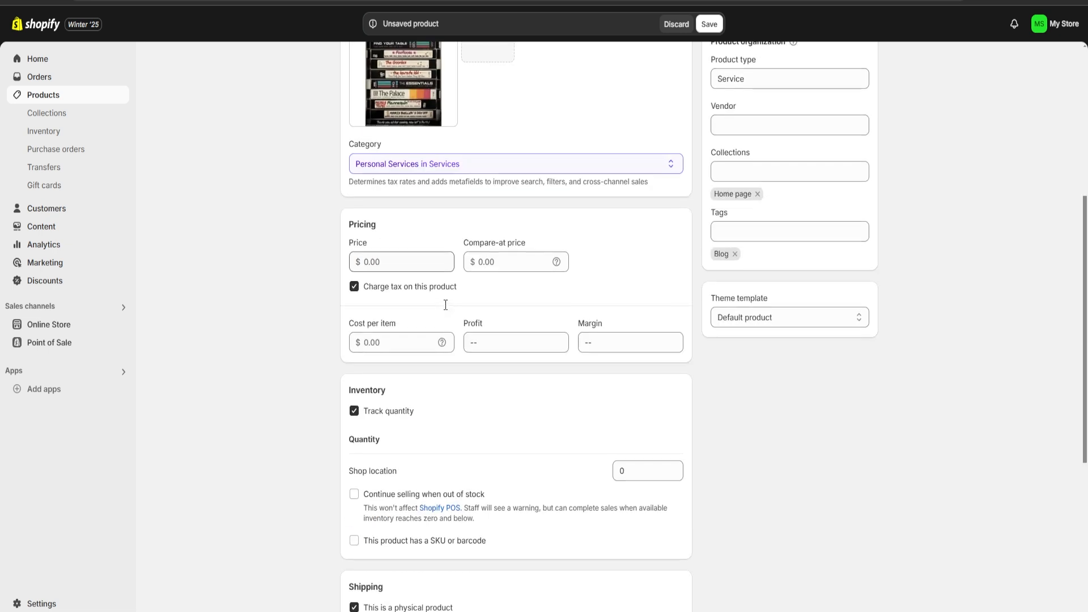
scroll(466, 302, up, 1)
click(384, 327)
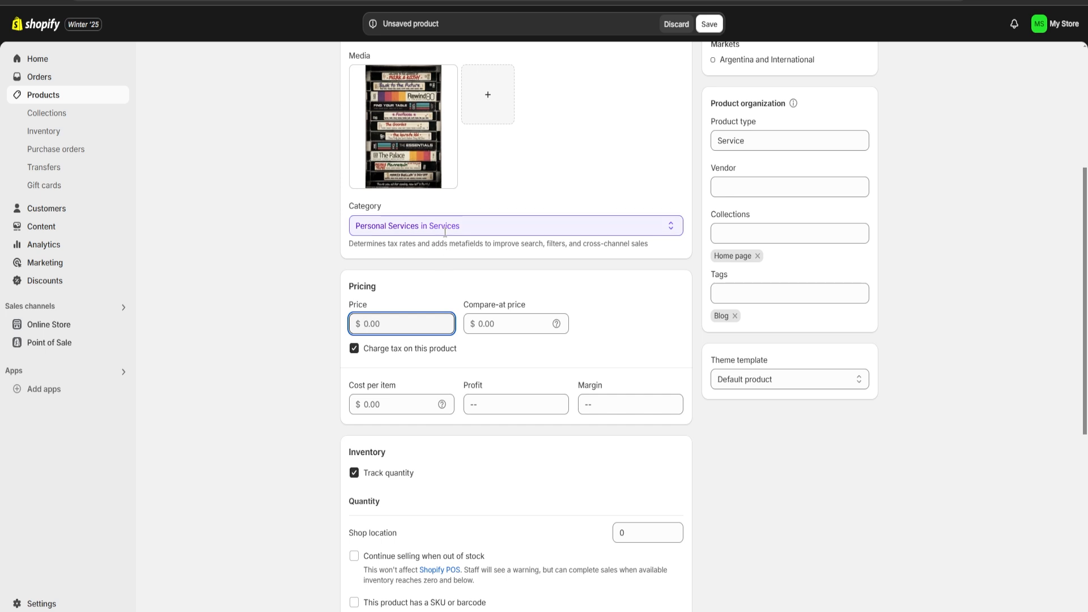
text(20,000)
click(396, 404)
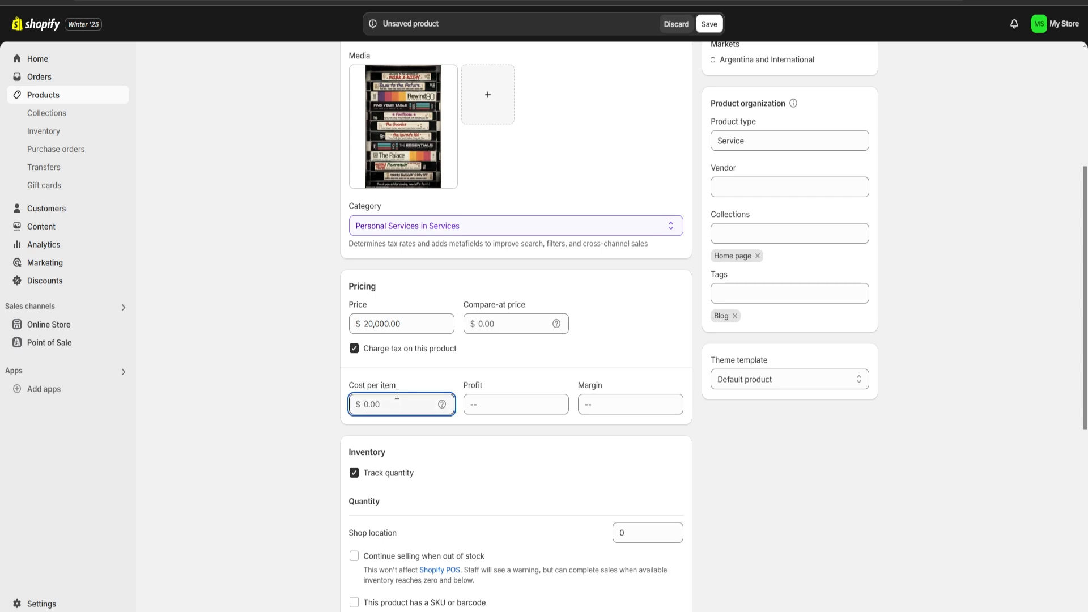
text(9000)
click(470, 371)
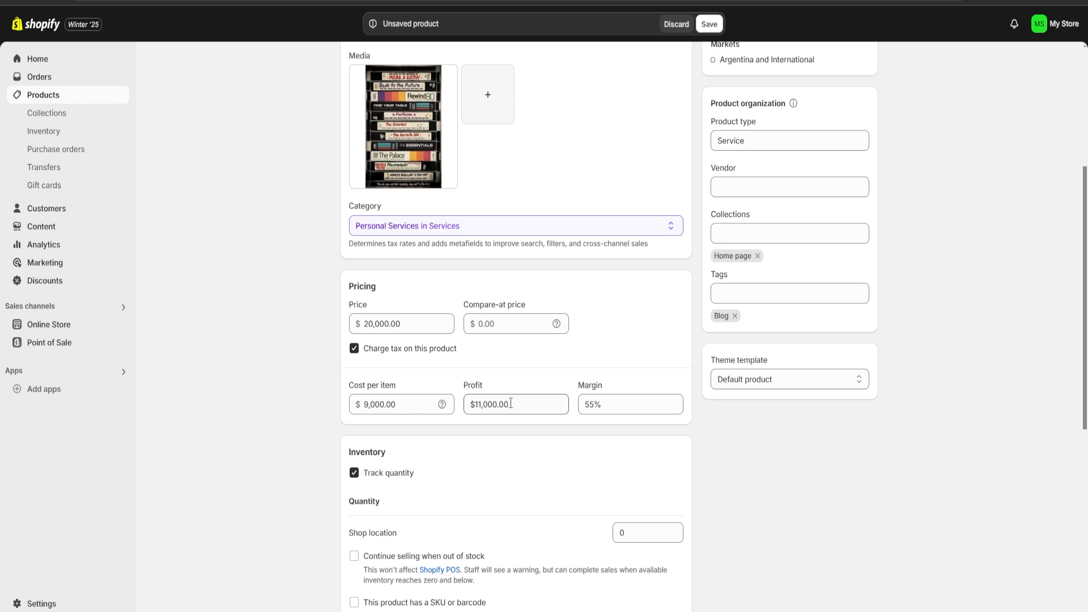
Turn off quantity tracking for the product's inventory
mouse_move(513, 404)
mouse_down()
mouse_move(463, 409)
mouse_move(529, 408)
mouse_up()
drag(618, 409, 584, 404)
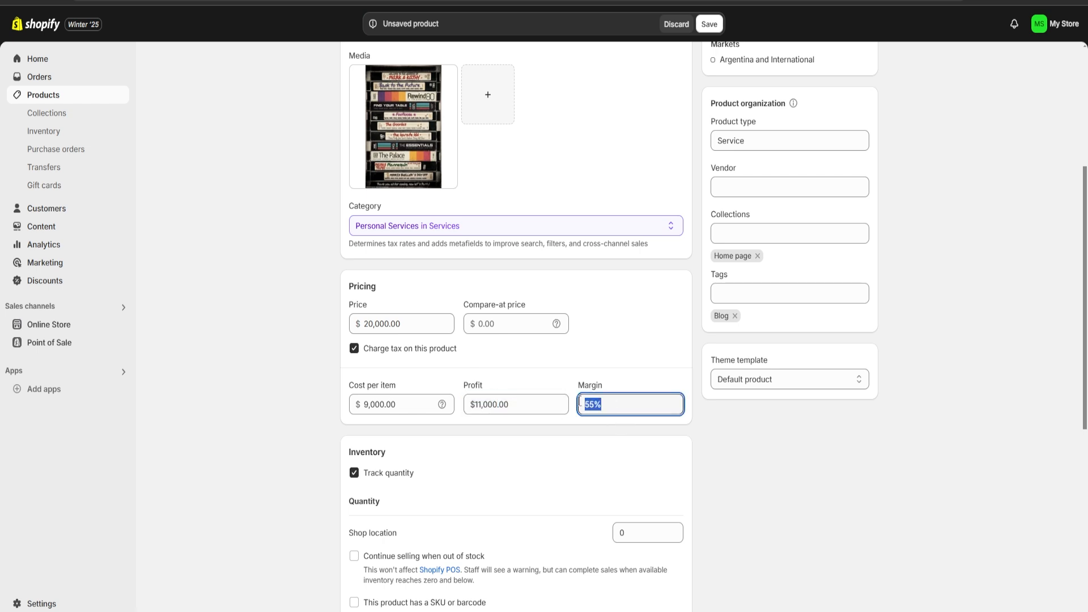
click(591, 367)
scroll(574, 428, down, 1)
scroll(491, 399, down, 1)
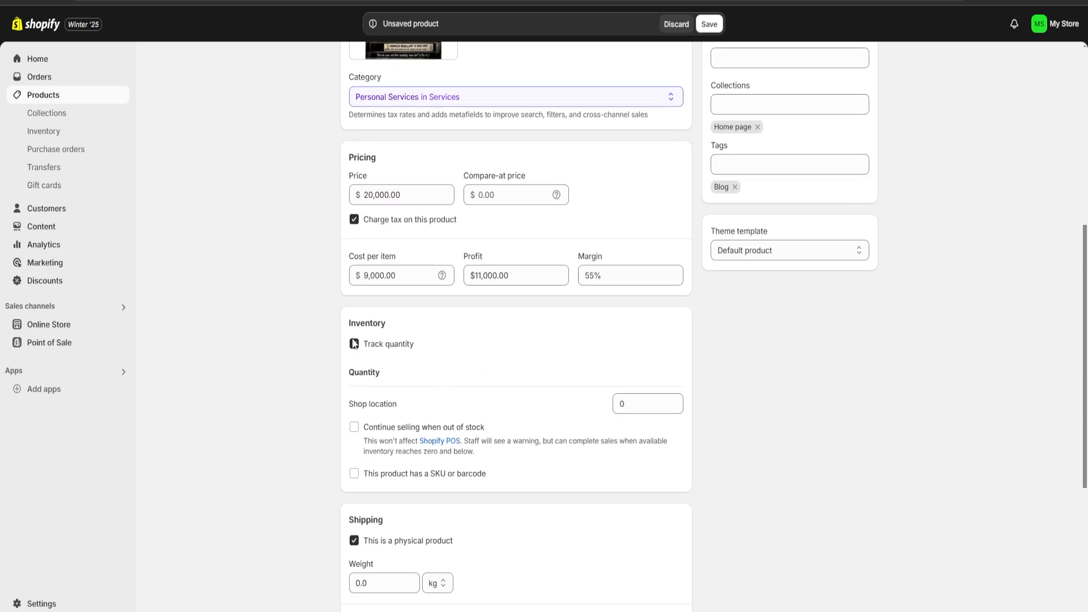
click(353, 344)
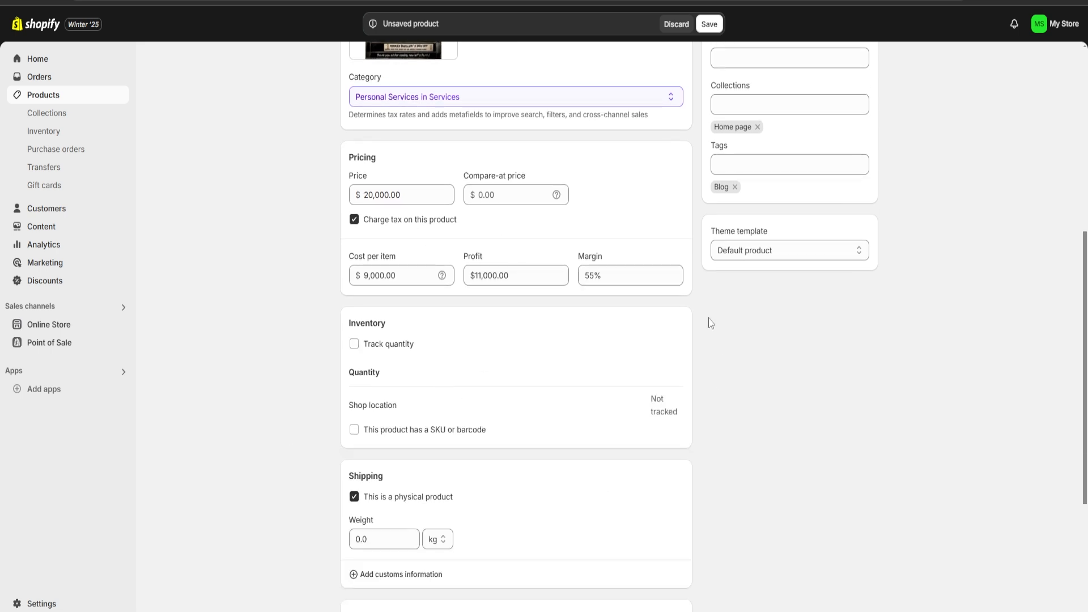
Save the new product
scroll(744, 419, down, 4)
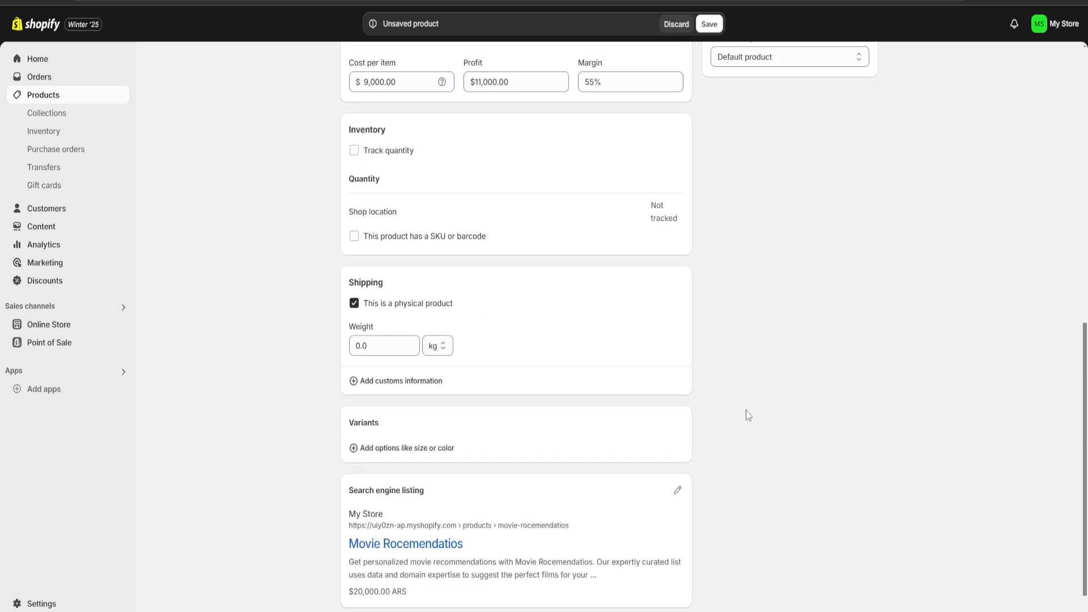
double_click(392, 313)
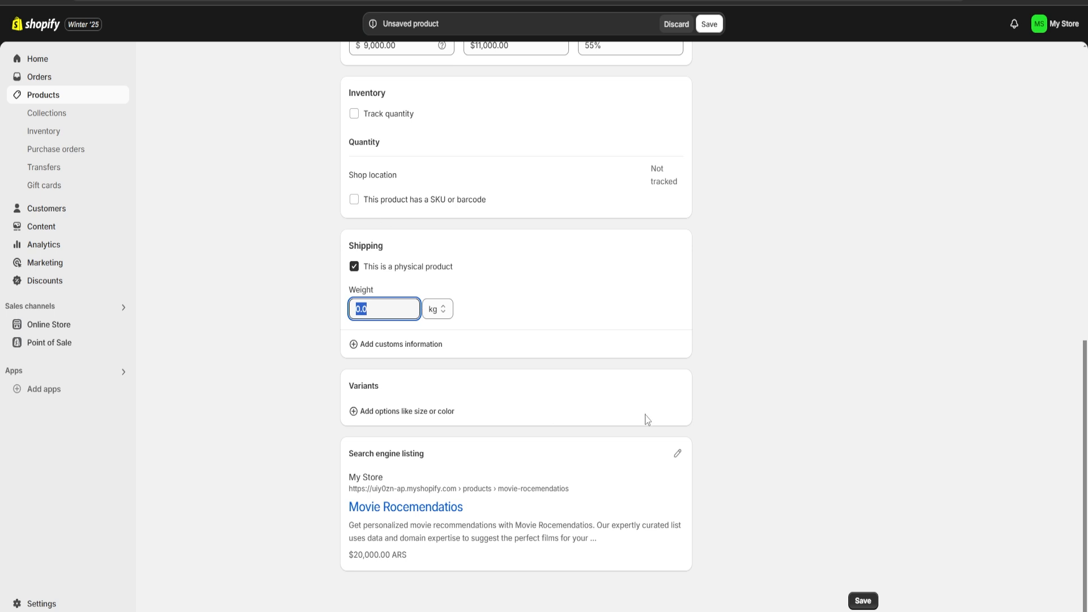
click(791, 394)
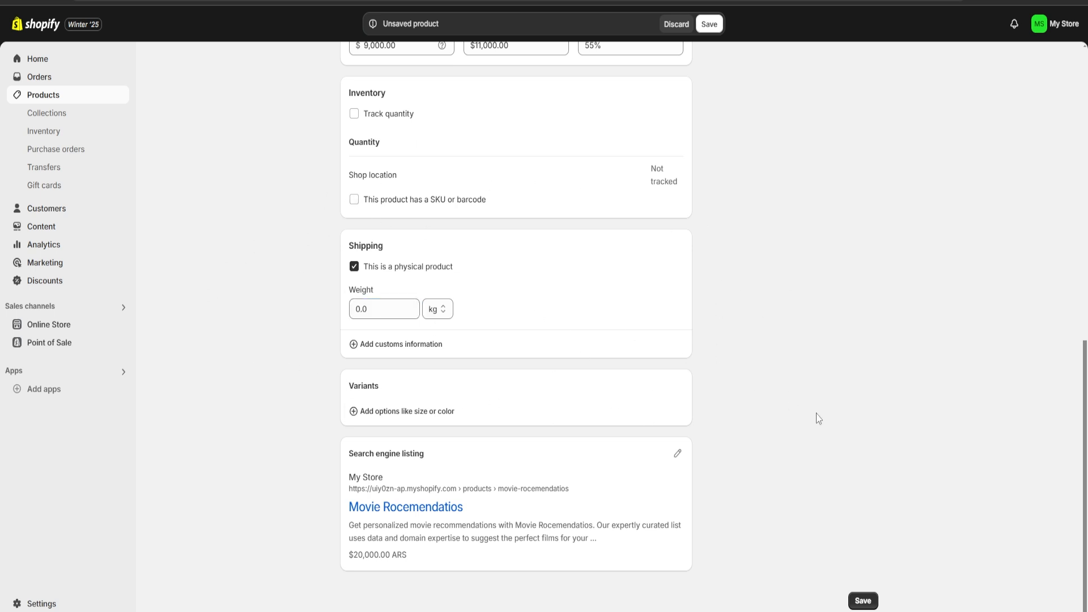
click(865, 602)
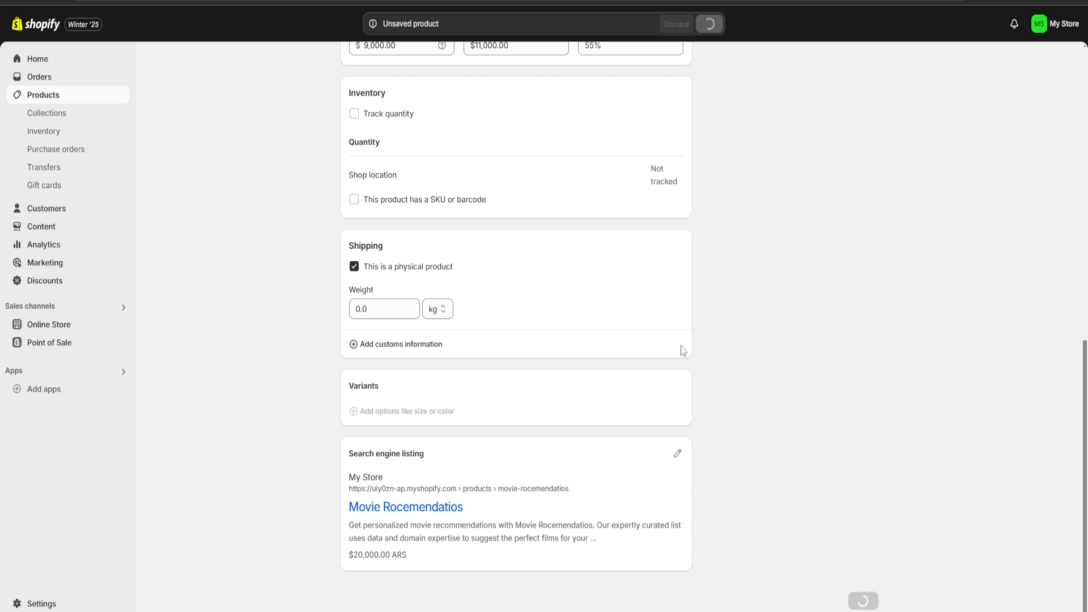
Return to the product list and start adding another product
click(348, 71)
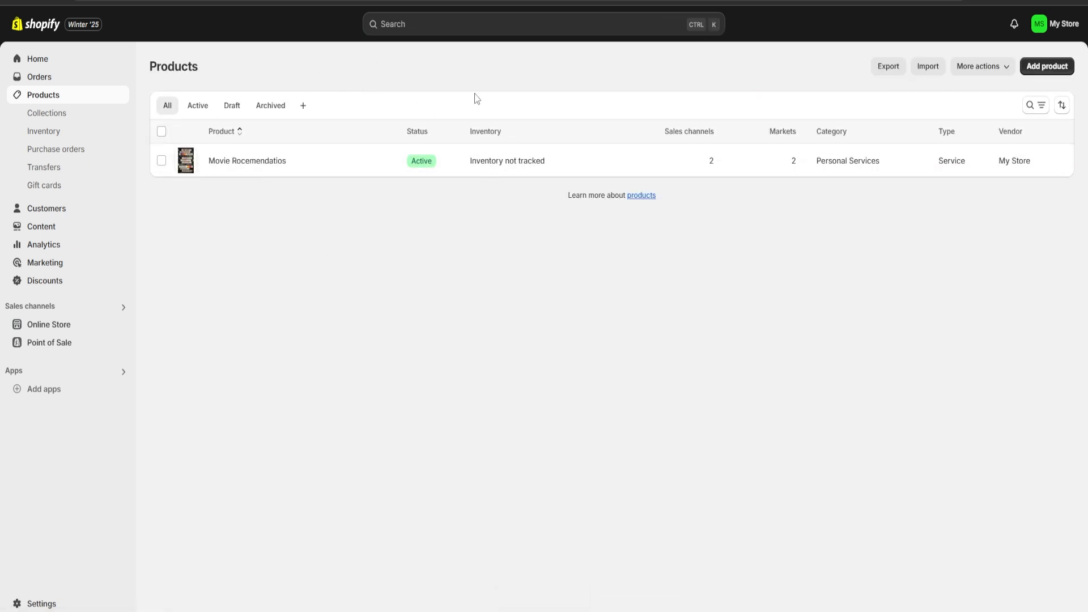
click(1047, 73)
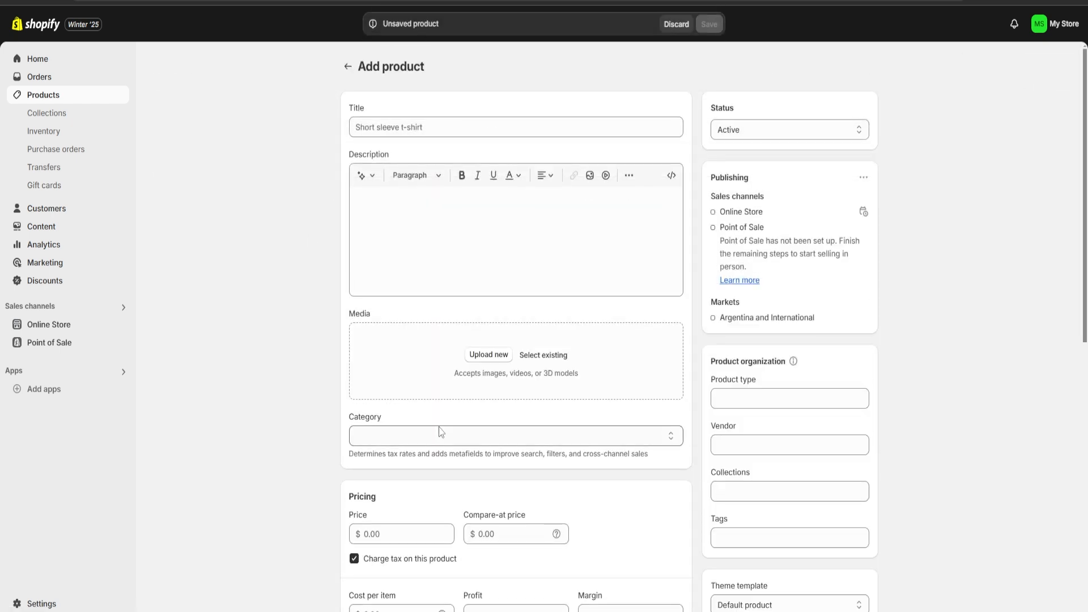
scroll(612, 446, down, 2)
scroll(612, 446, up, 2)
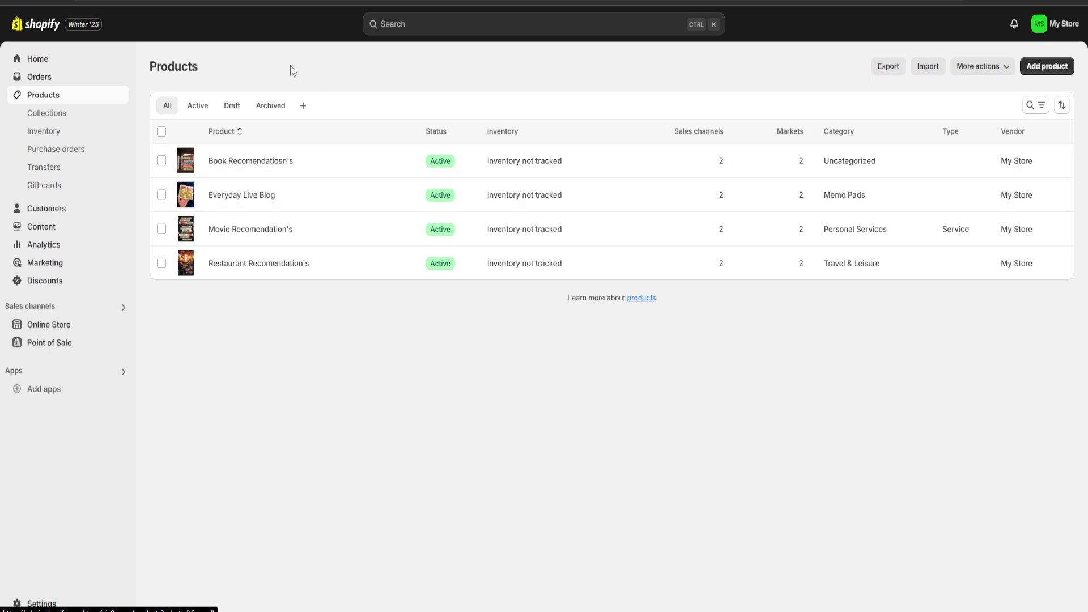
Open the Online Store themes page
click(42, 329)
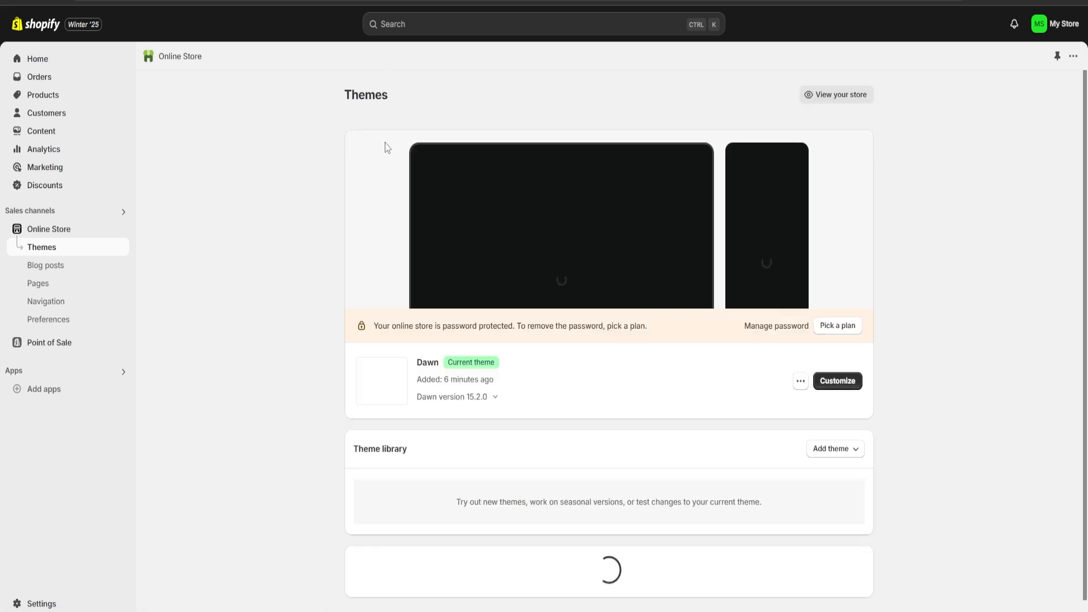
Browse the themes available in the Shopify Theme Store, then return to the Themes page
mouse_move(391, 95)
mouse_down()
mouse_move(301, 93)
mouse_move(403, 96)
mouse_up()
click(417, 94)
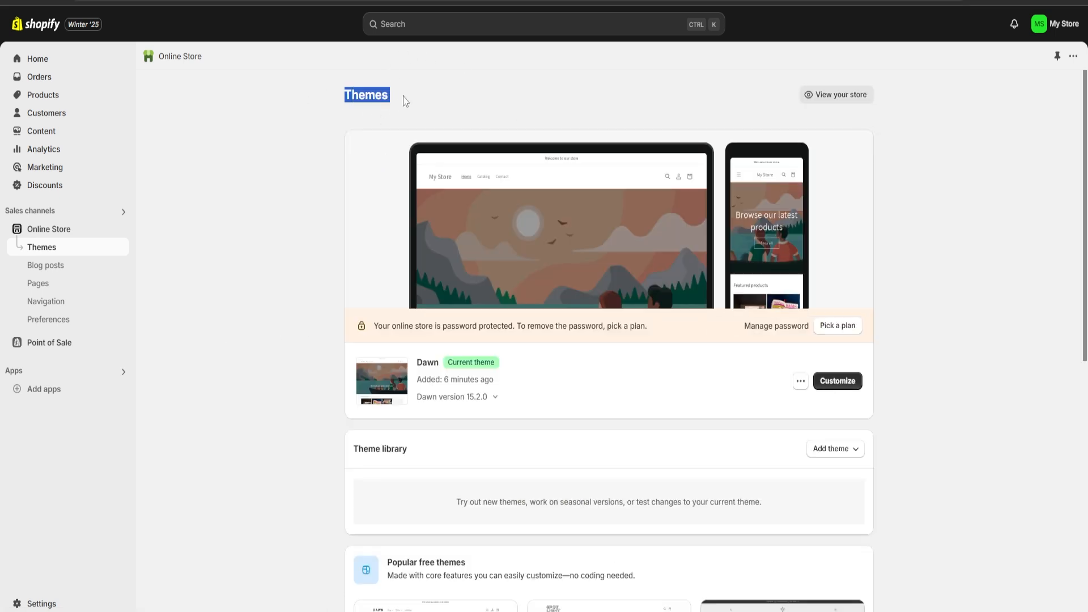
scroll(503, 231, down, 8)
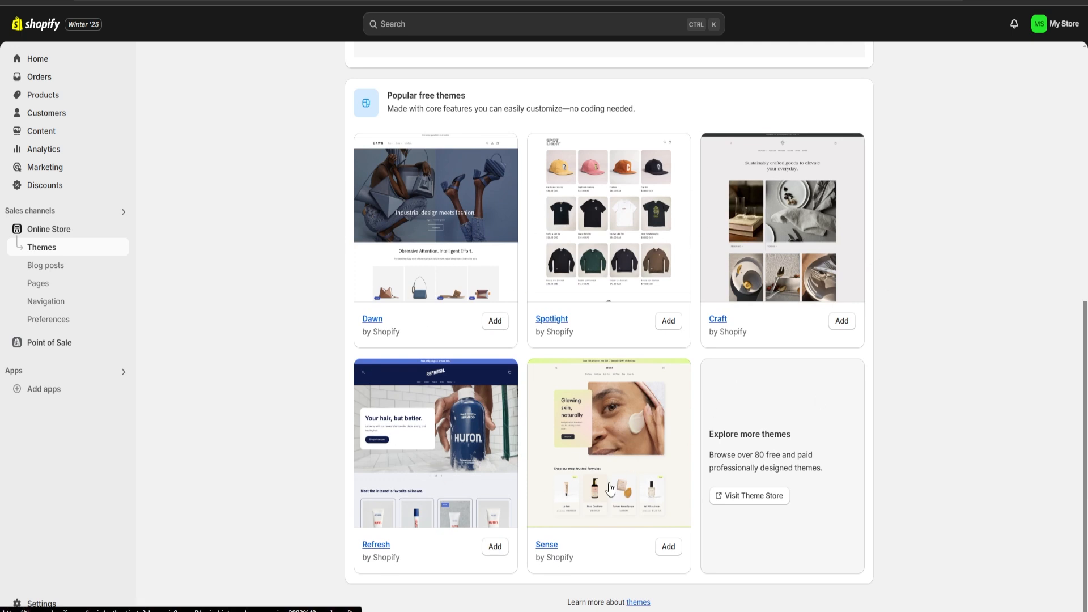
click(753, 504)
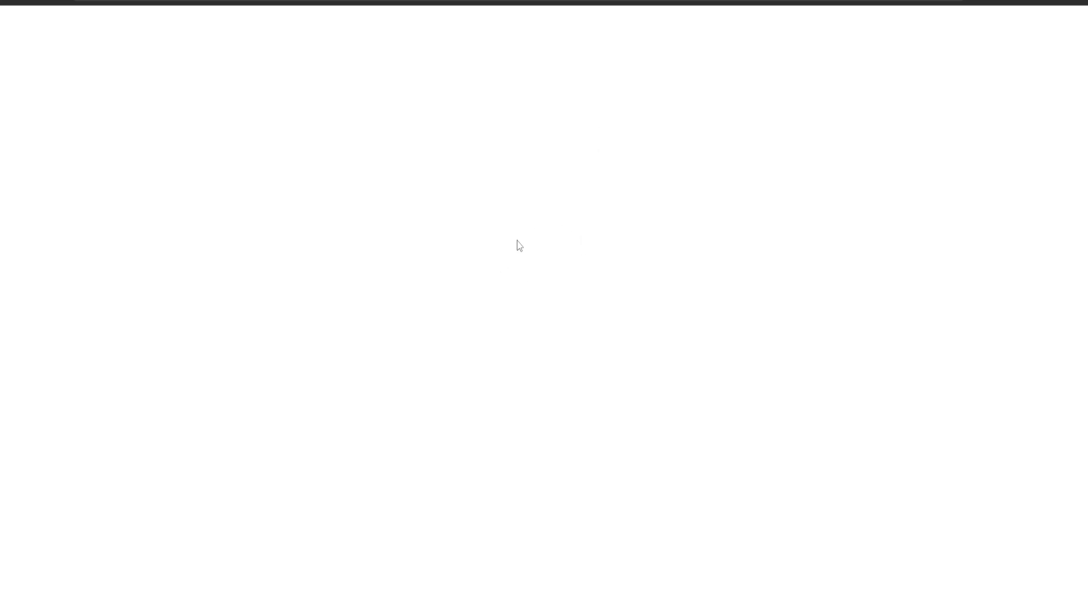
scroll(453, 294, down, 12)
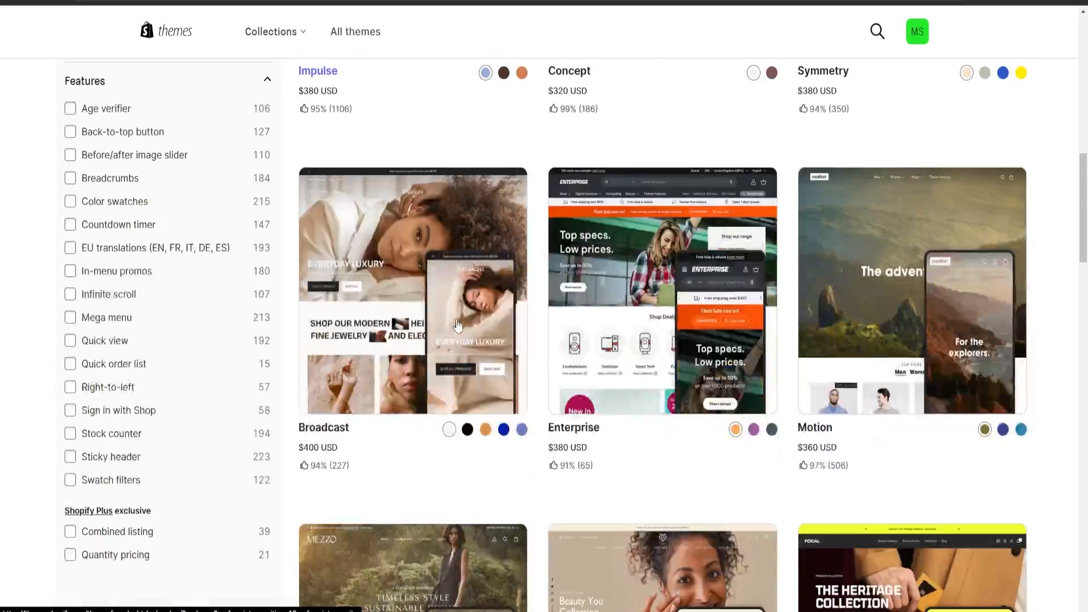
scroll(458, 324, down, 20)
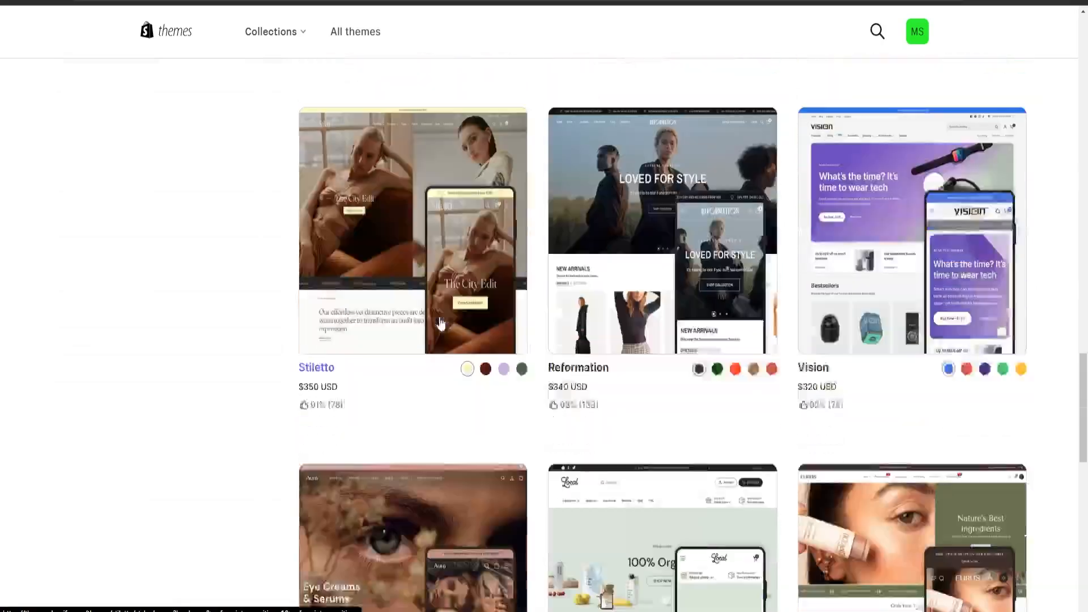
scroll(441, 323, down, 4)
scroll(881, 432, up, 5)
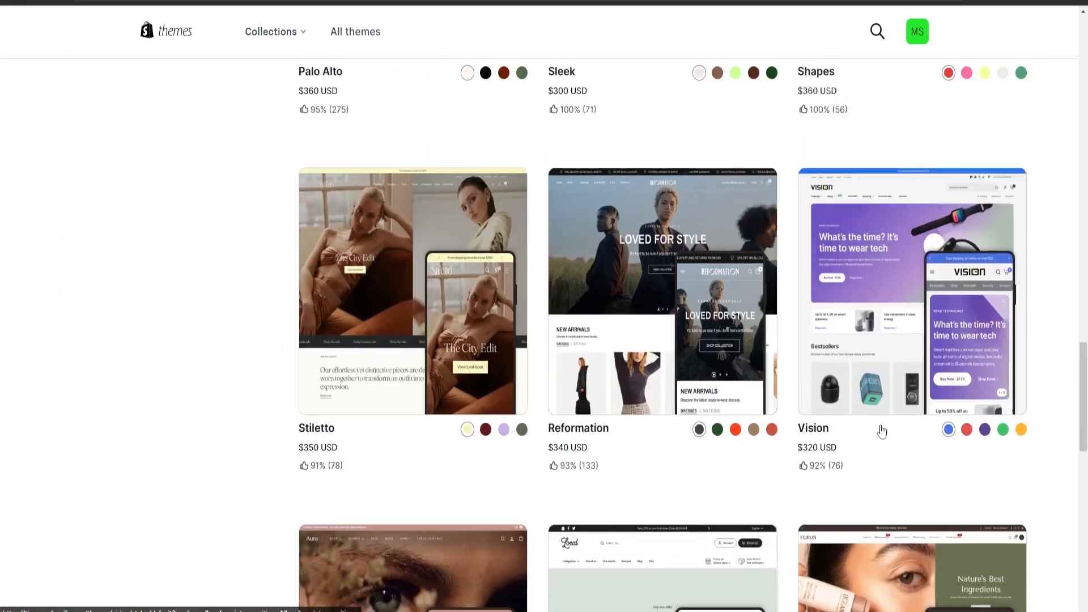
scroll(882, 432, up, 15)
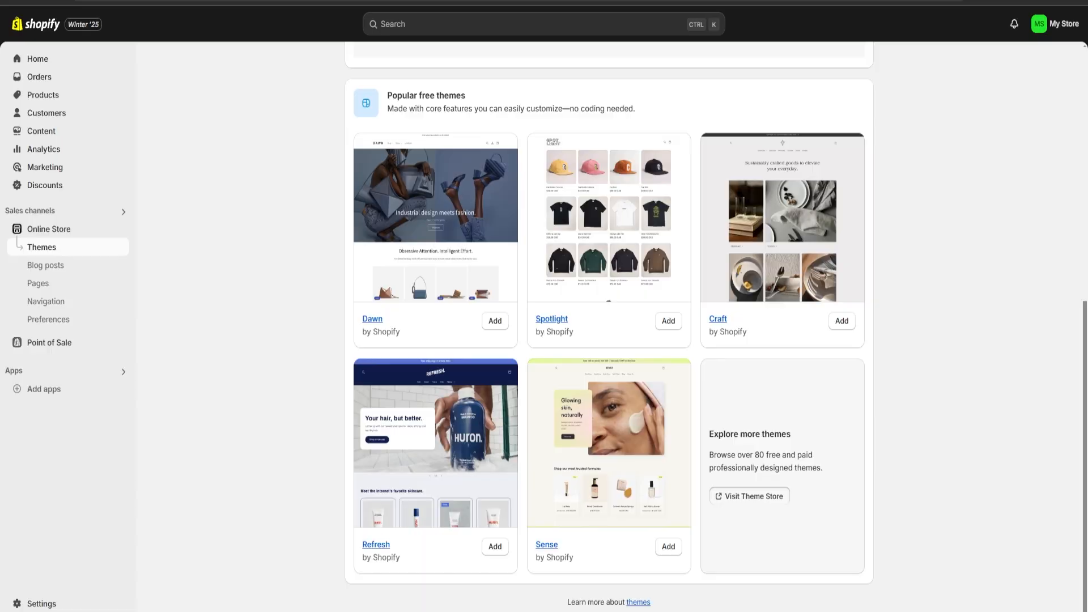
scroll(612, 420, up, 8)
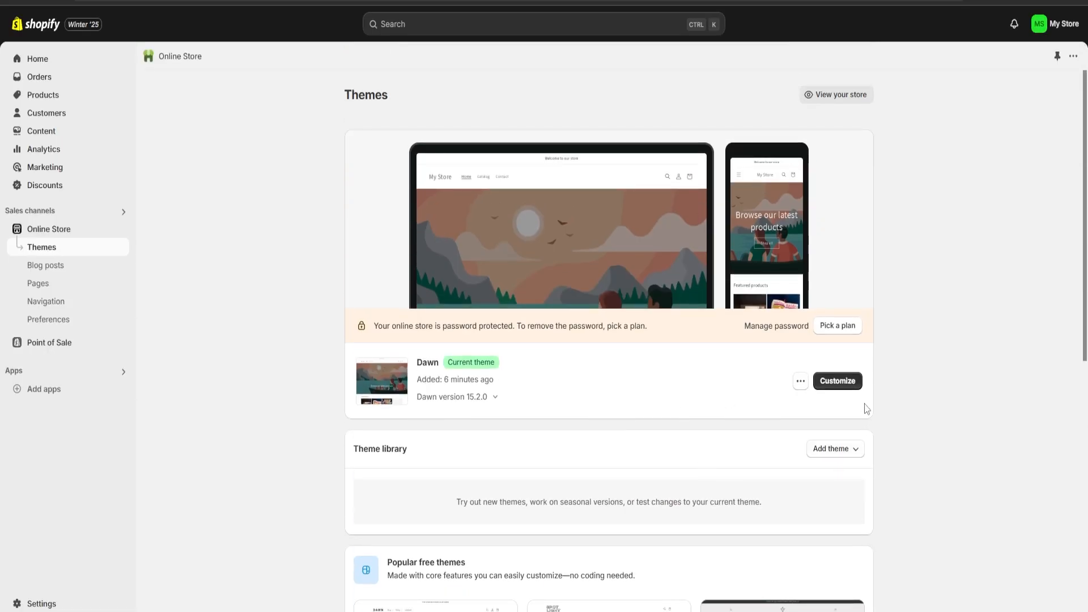
Customize the Dawn theme and upload a new photo as the image banner's first image
click(838, 381)
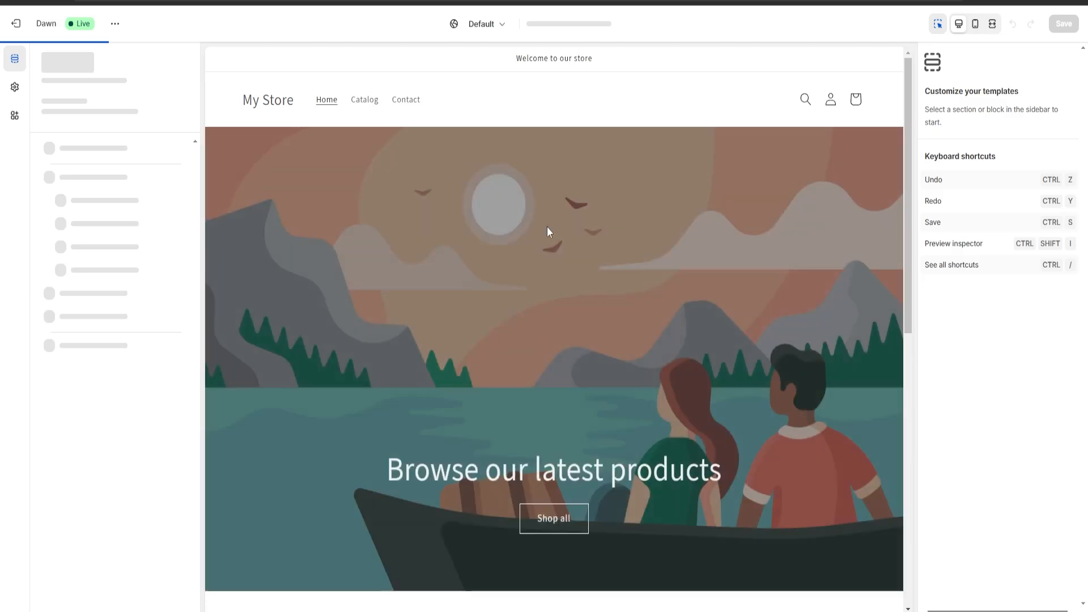
click(442, 278)
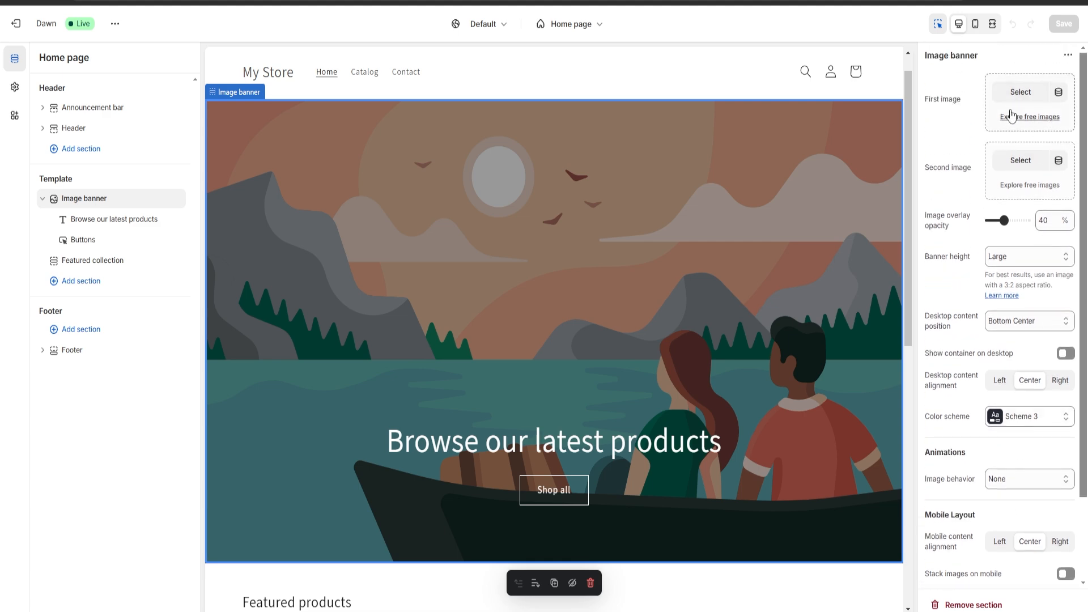
drag(927, 58, 989, 62)
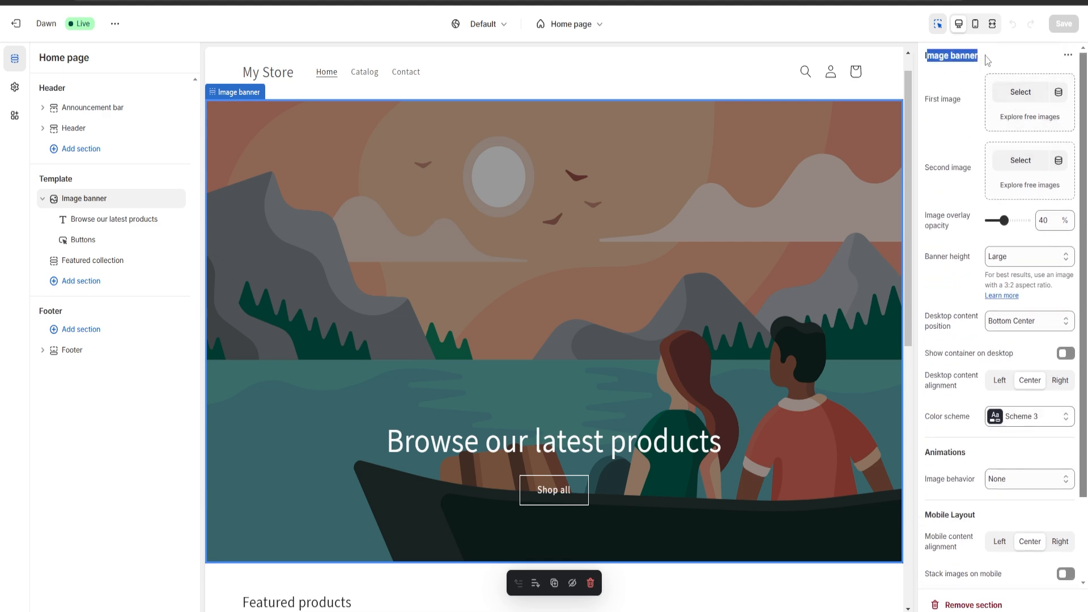
click(989, 61)
click(1018, 96)
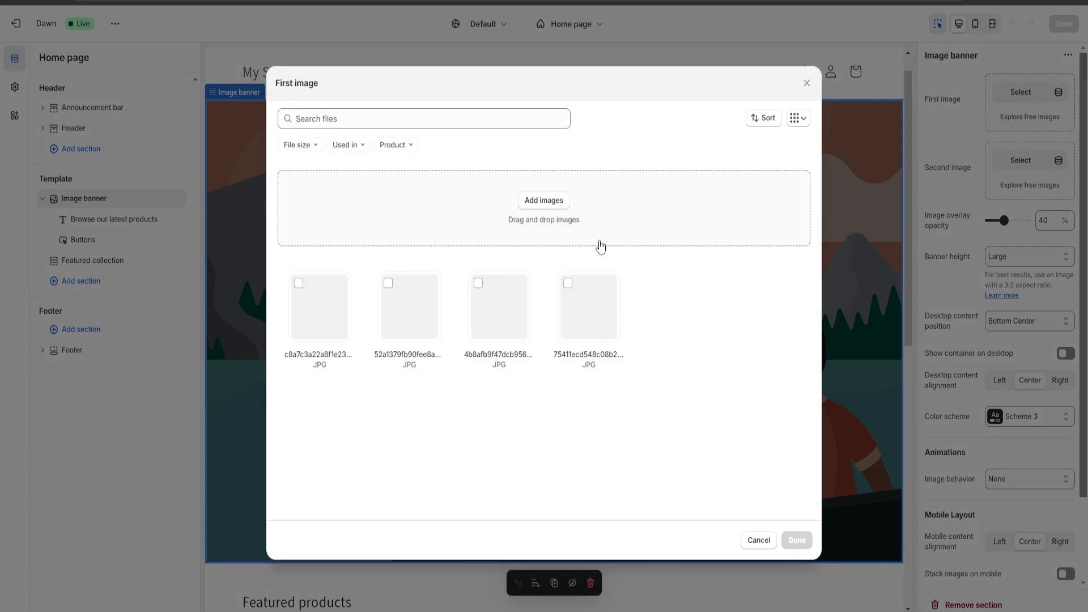
click(544, 201)
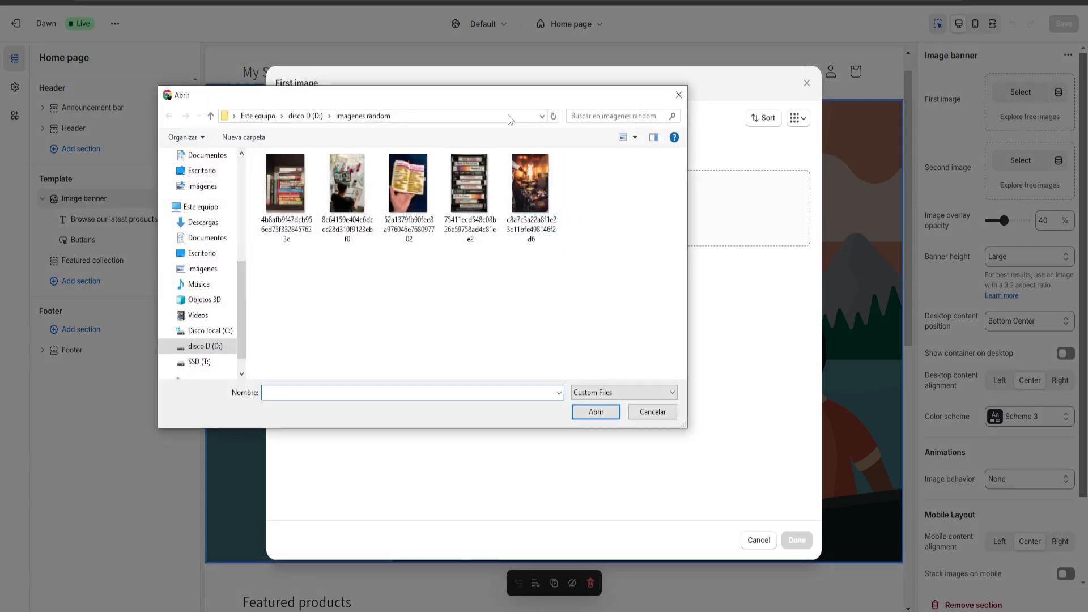
double_click(343, 194)
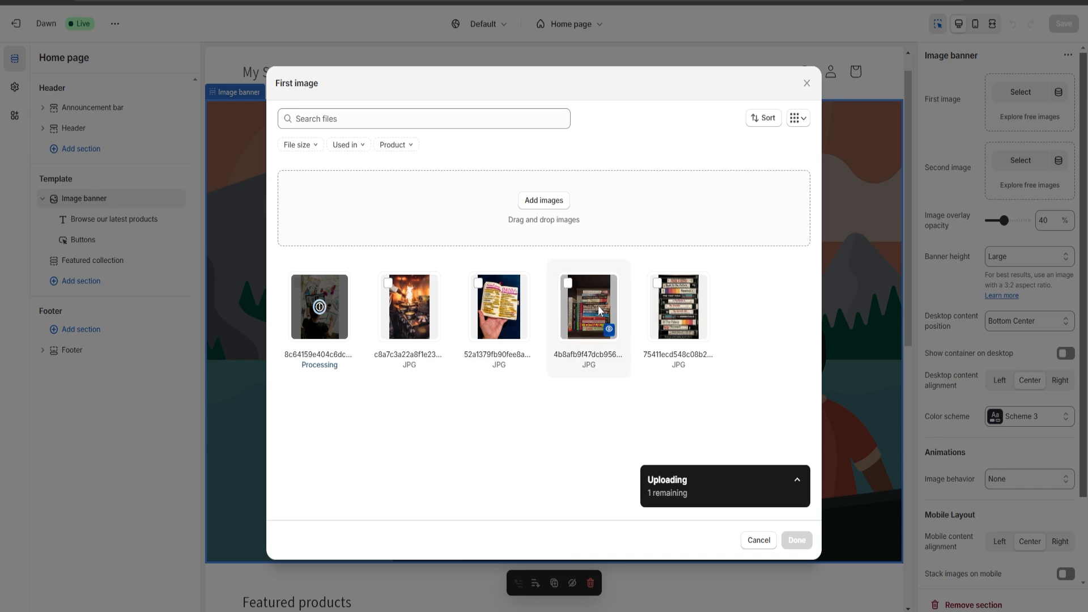
click(798, 538)
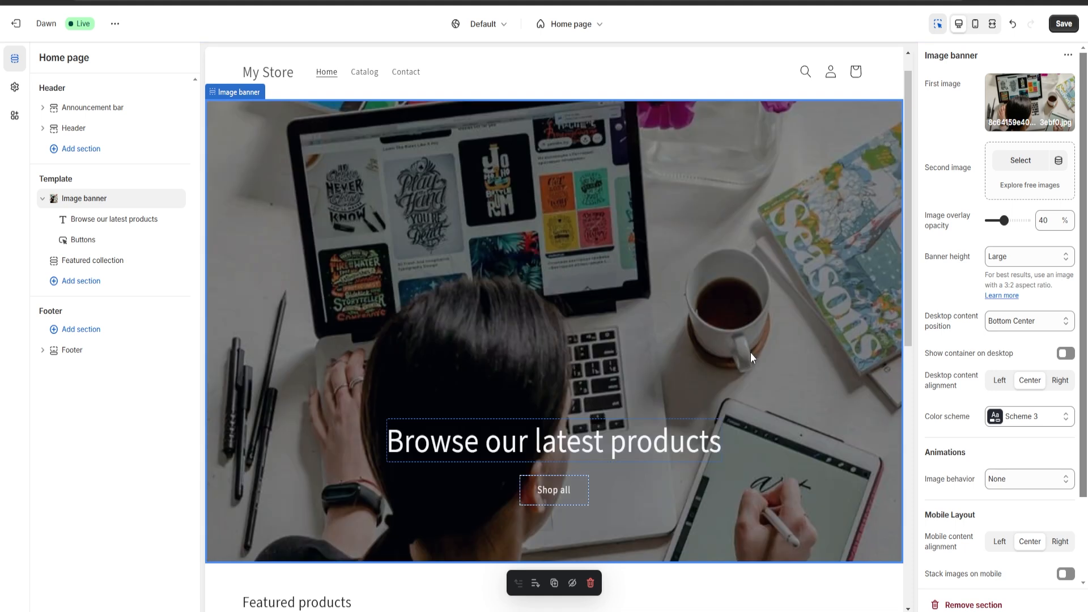
Change the banner heading to "Welcome to My Personal blog Website"
click(569, 440)
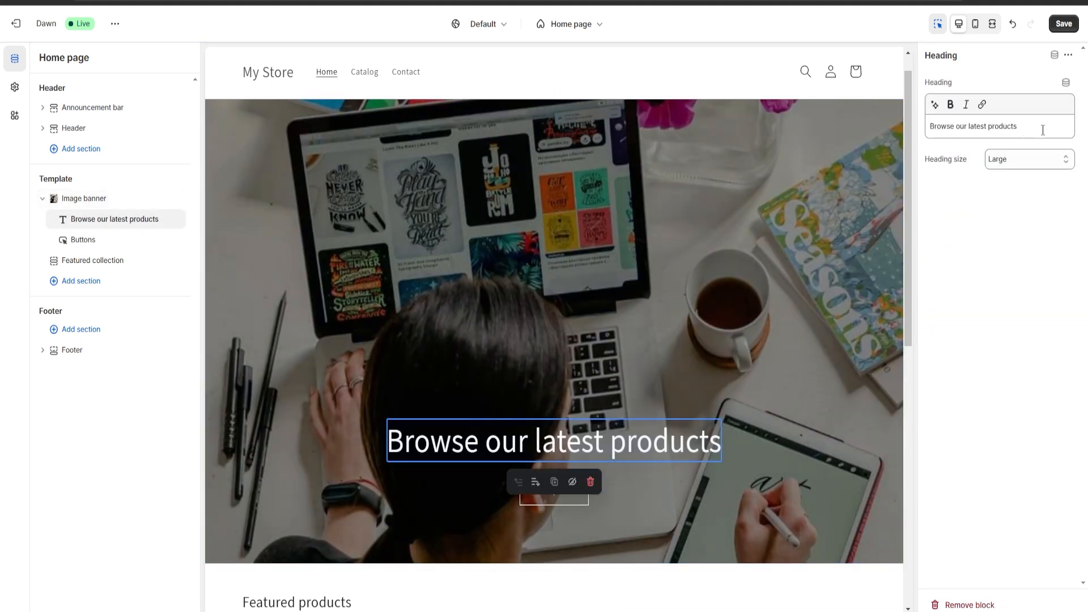
triple_click(1043, 130)
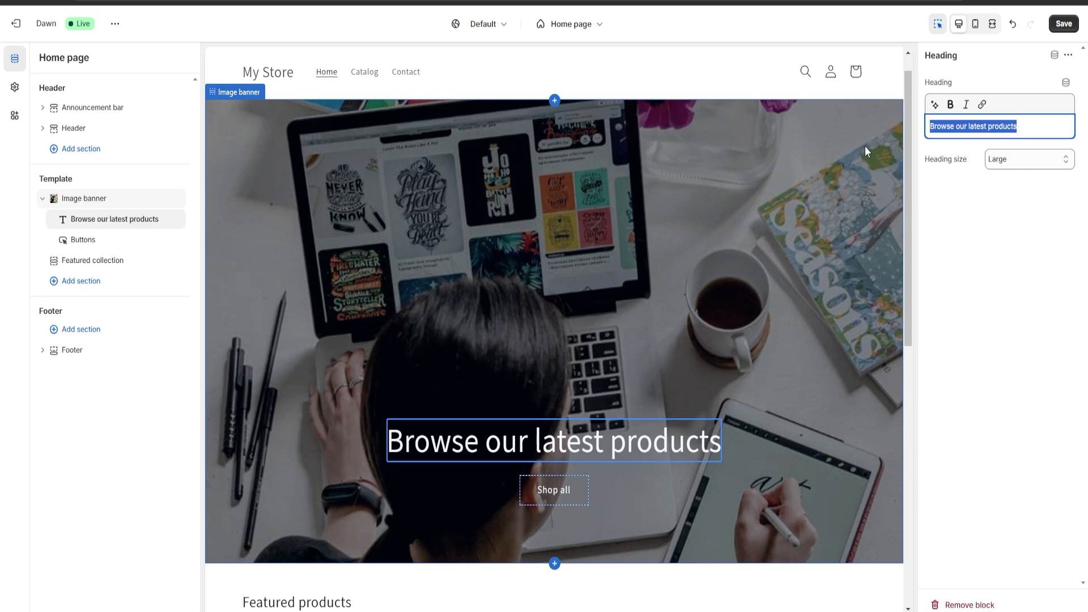
text(WElcome)
key(BackSpace)
key(BackSpace)
key(BackSpace)
key(BackSpace)
key(BackSpace)
key(BackSpace)
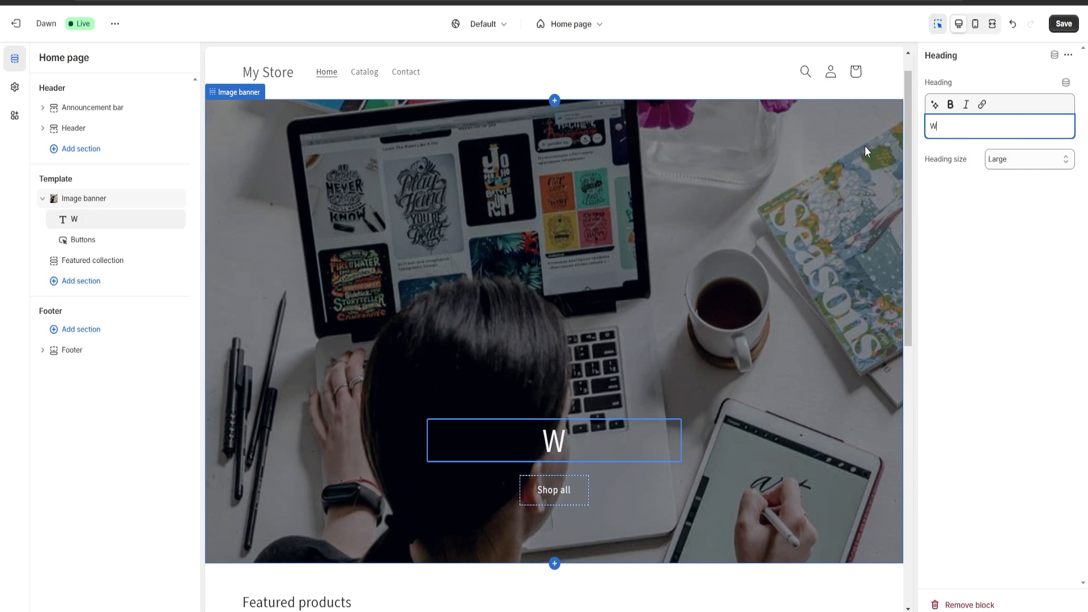
text(elcome to )
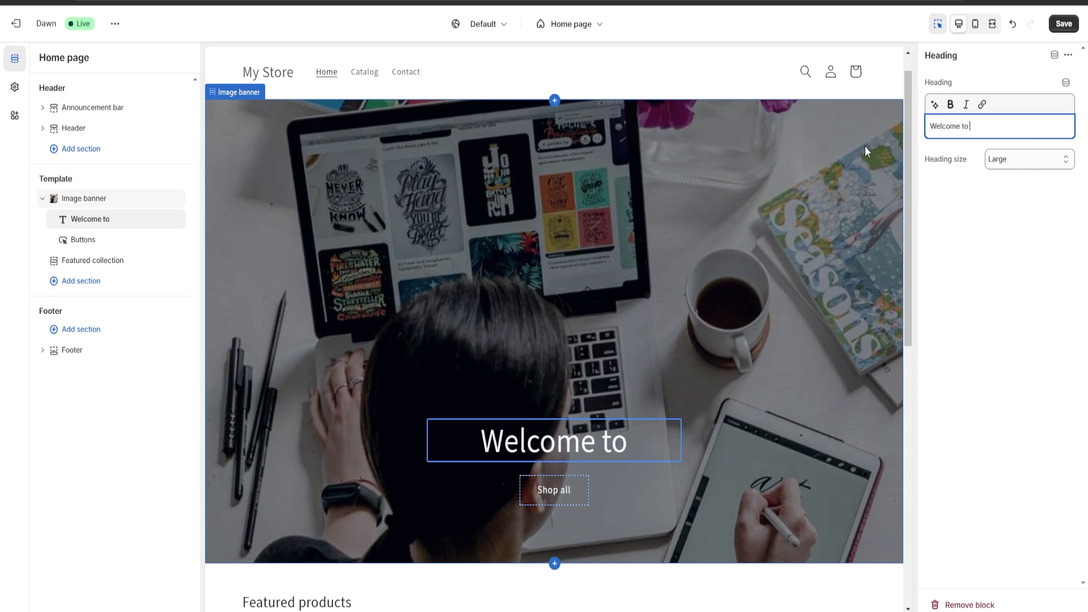
text(My Perso)
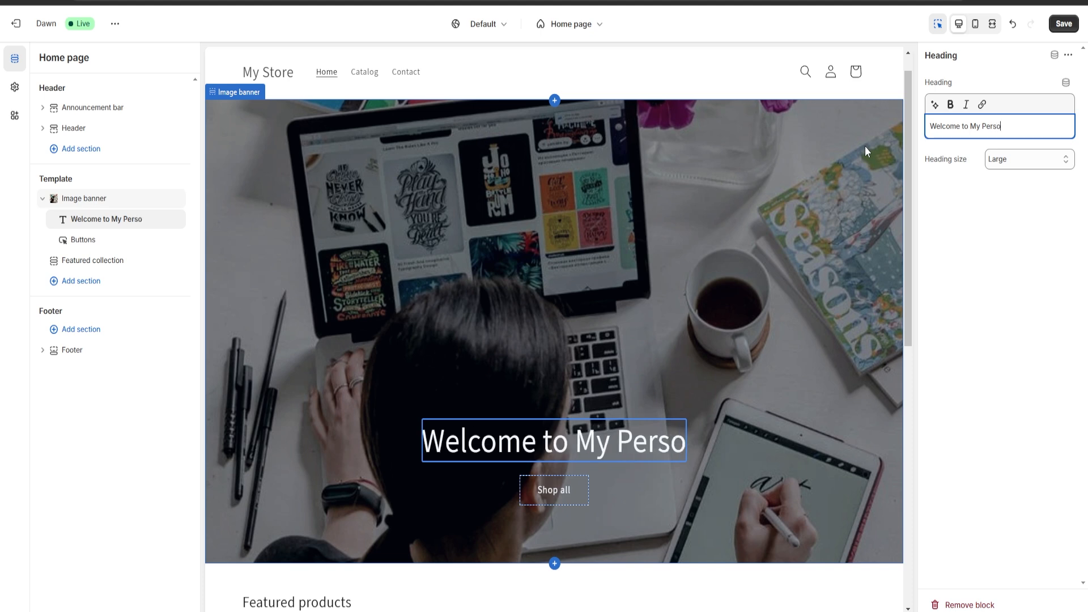
text(nal blog Website)
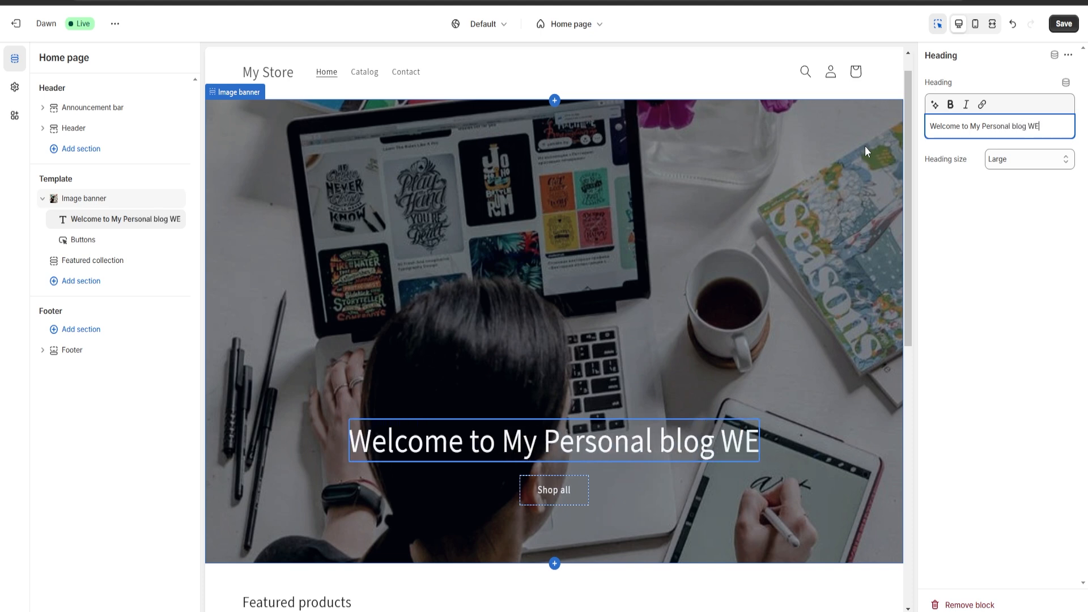
click(606, 243)
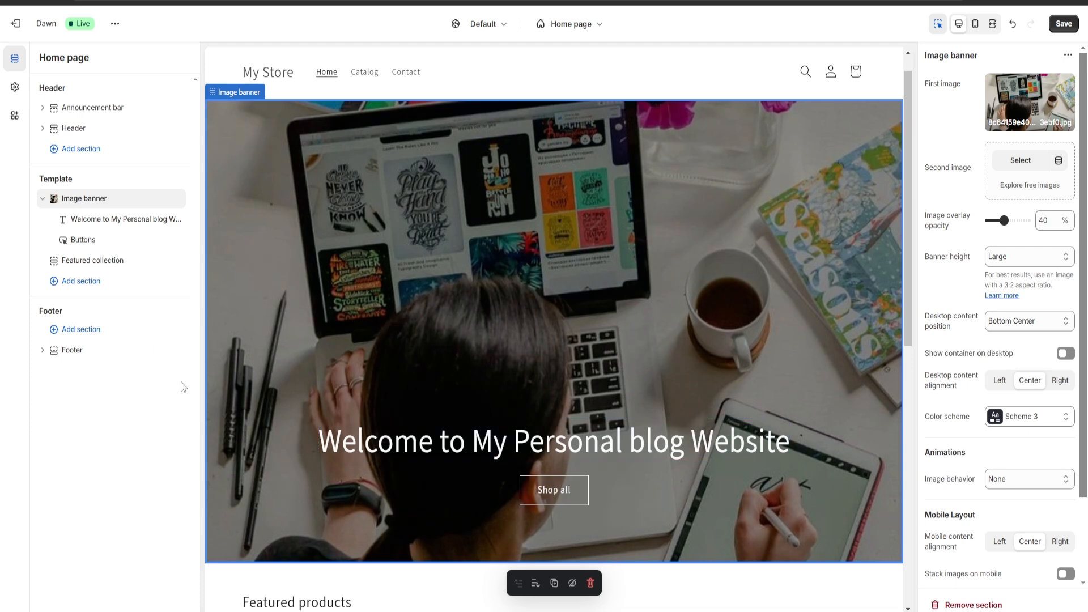
Add a Featured product section to the home page template below the featured collection
click(81, 282)
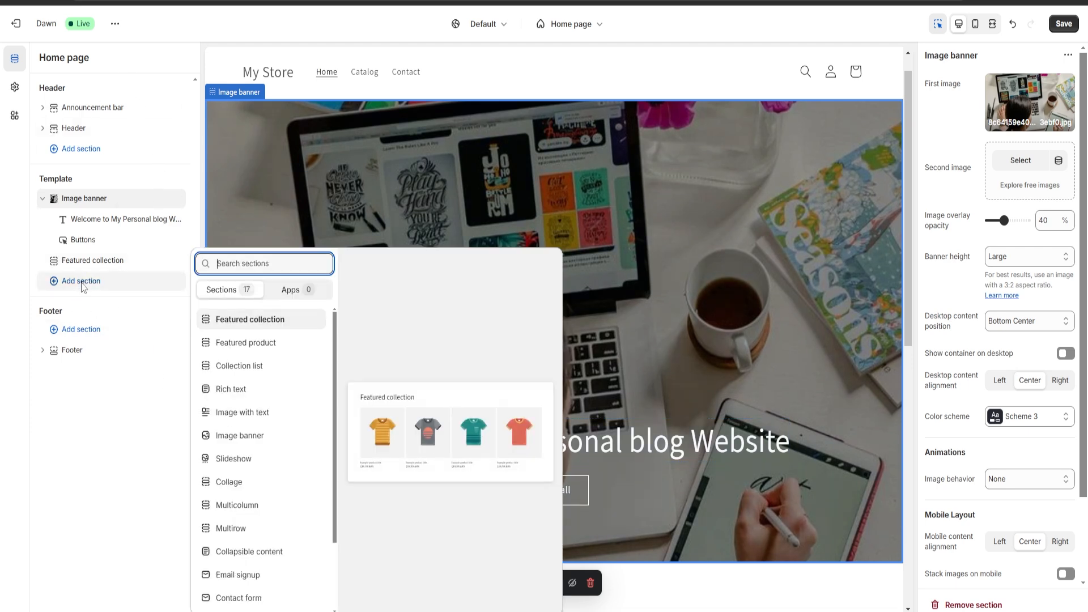
click(74, 183)
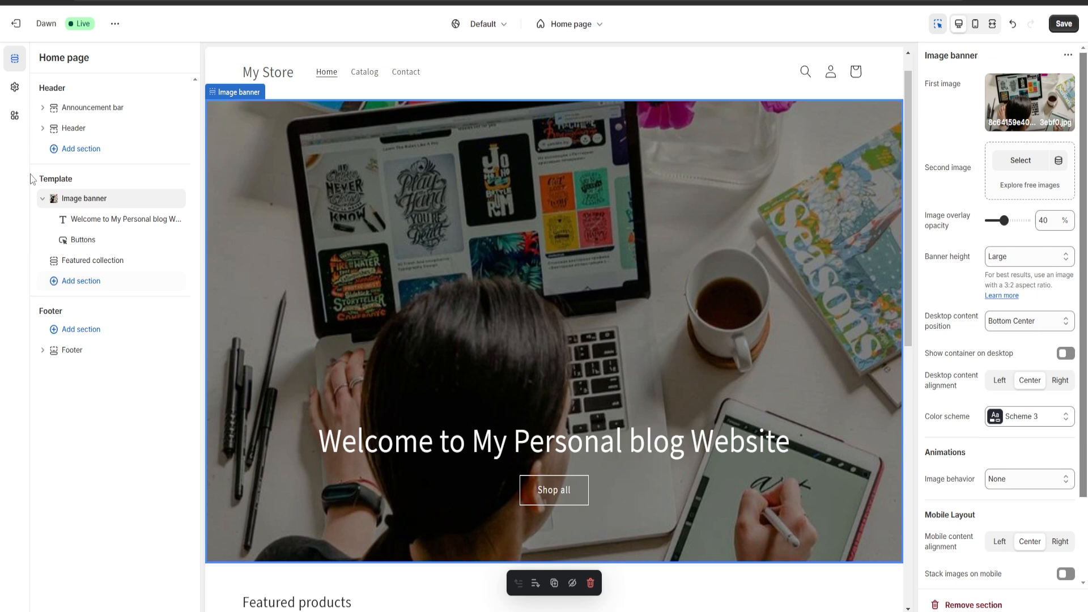
click(72, 284)
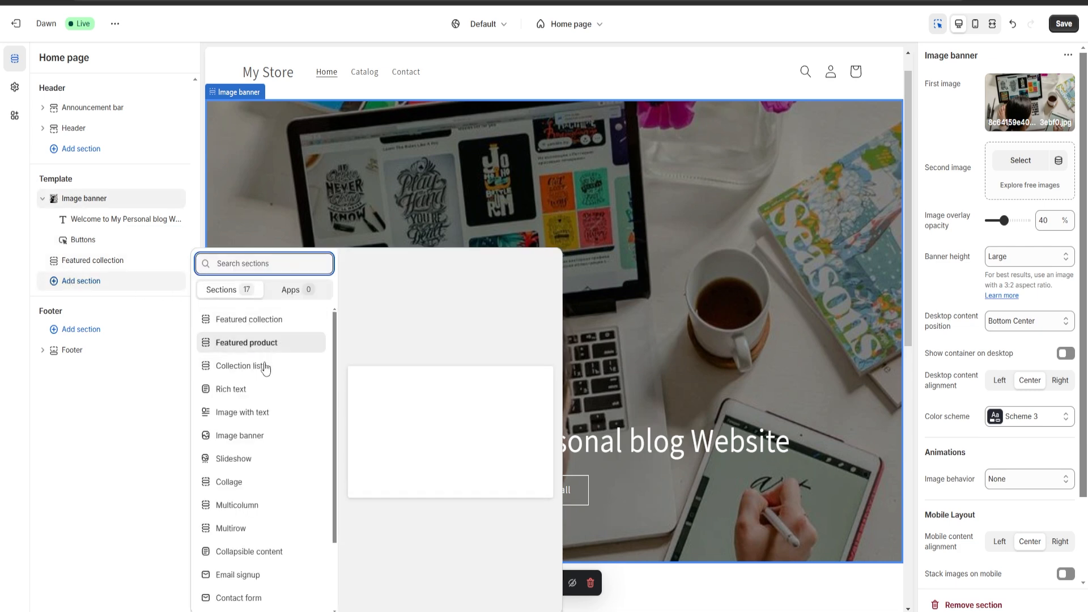
scroll(268, 396, down, 2)
scroll(270, 418, up, 2)
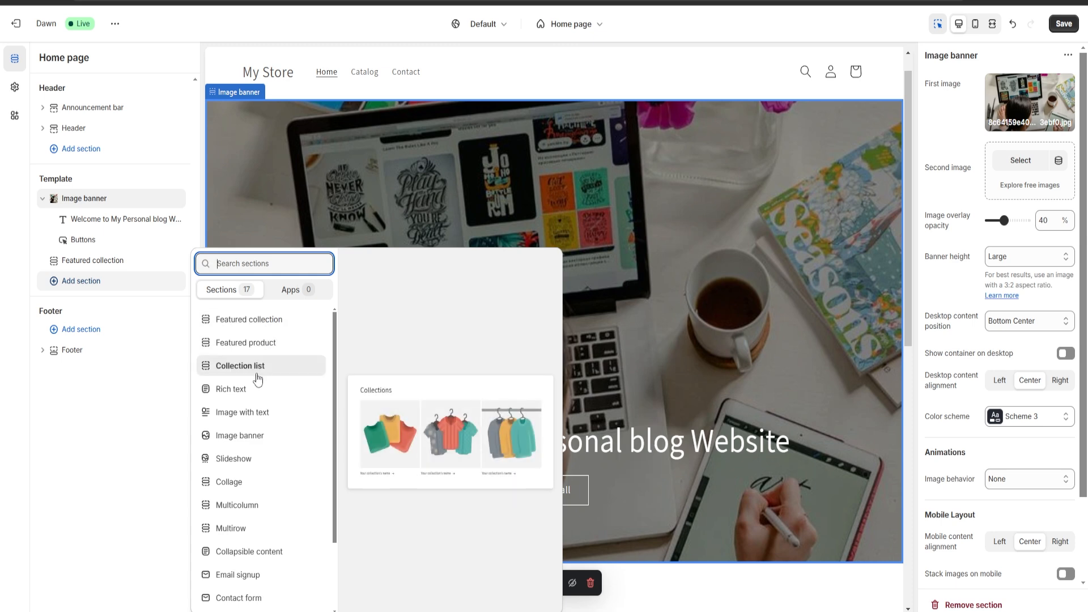
scroll(245, 486, down, 2)
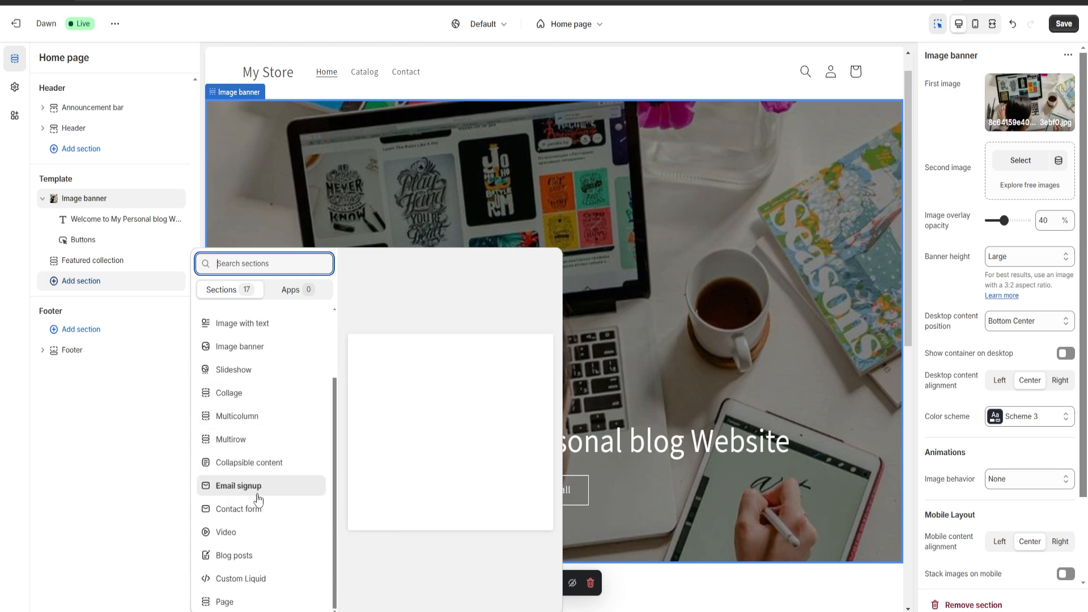
scroll(277, 505, up, 2)
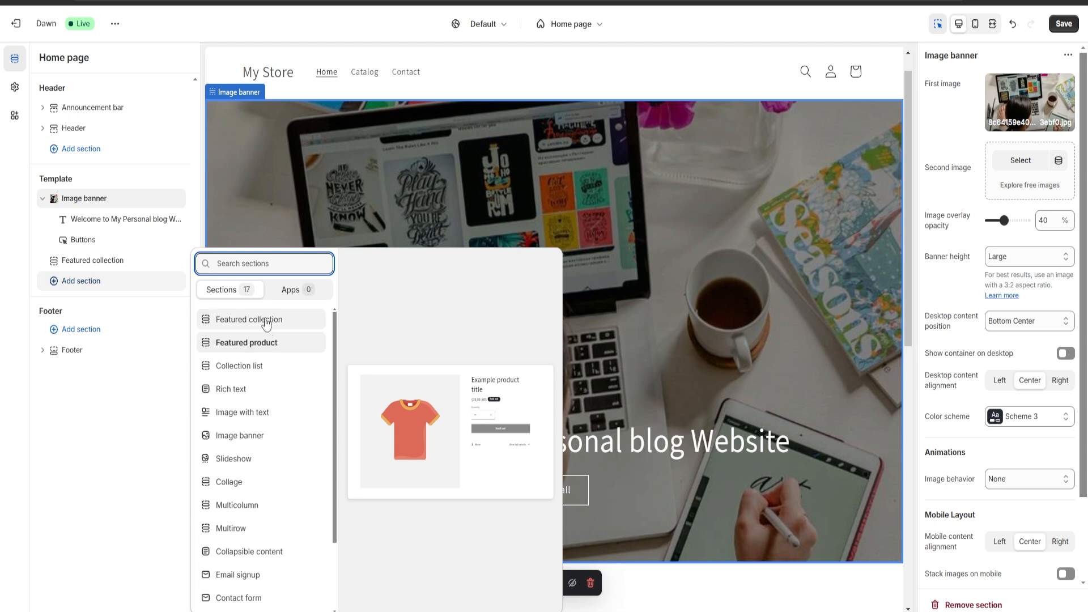
click(244, 347)
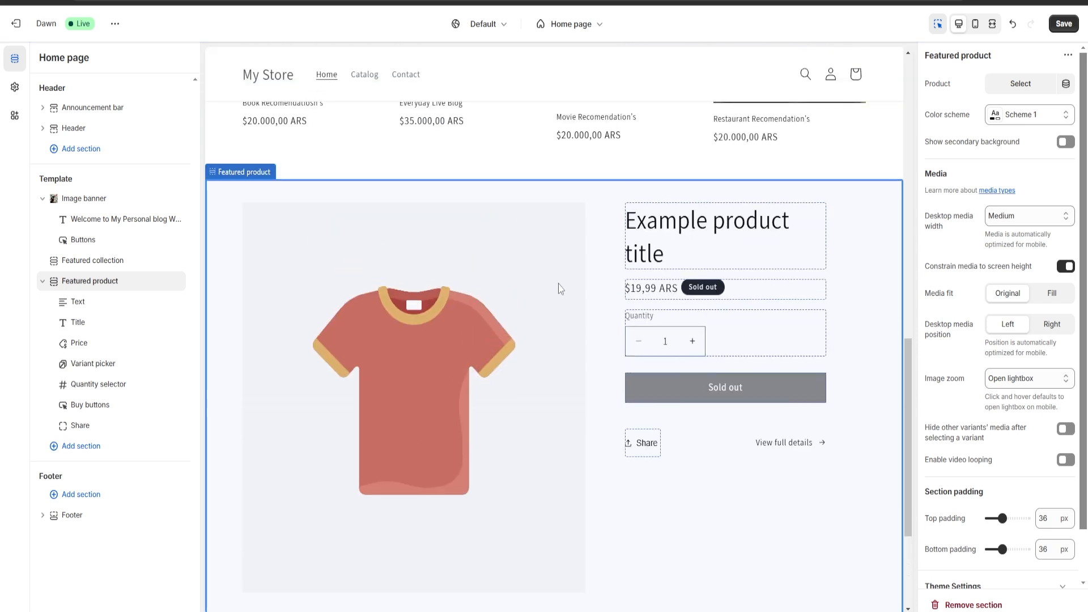
Set the featured product section to show the Everyday Live Blog product
scroll(454, 317, down, 2)
scroll(474, 346, up, 2)
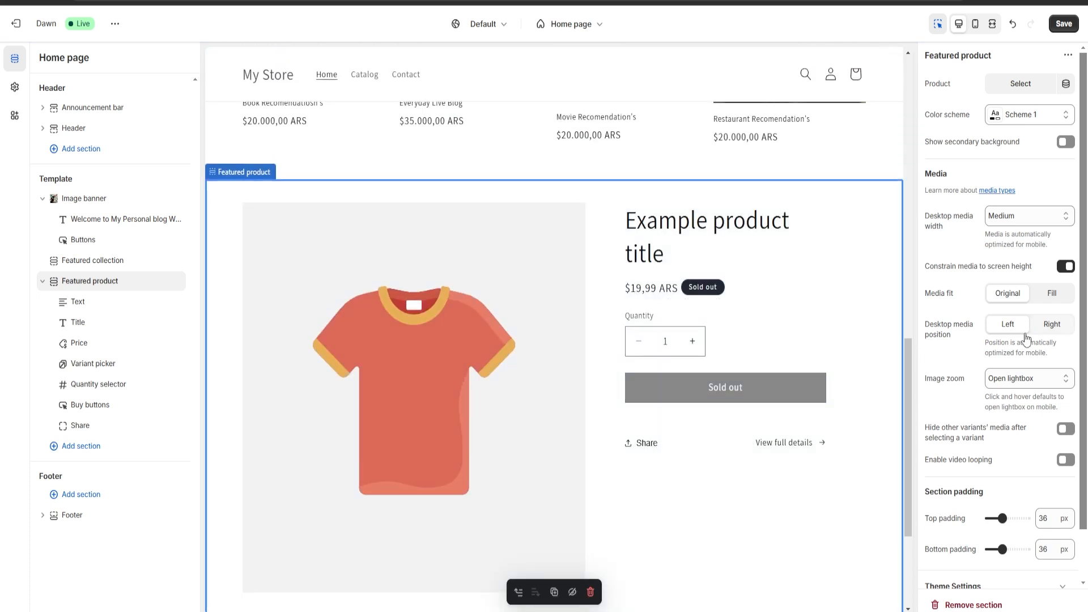
click(1019, 85)
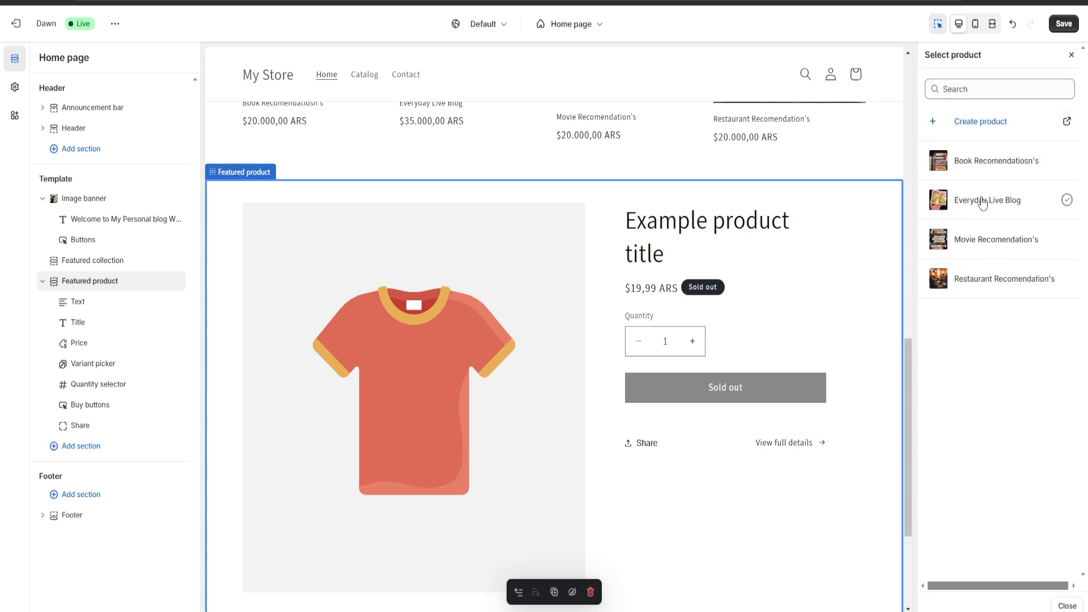
click(953, 202)
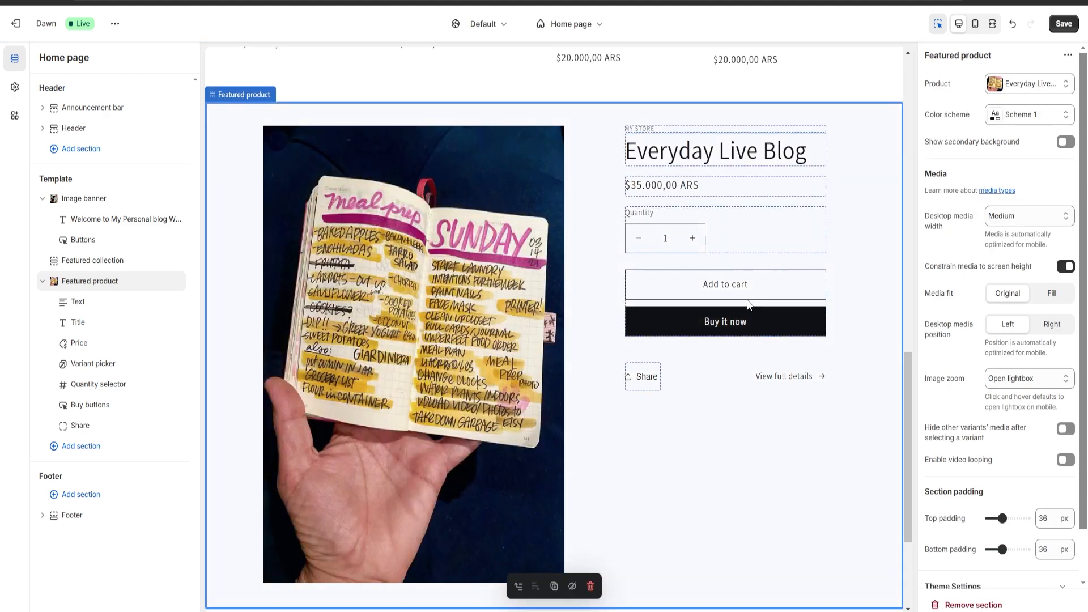
Set the featured product section's color scheme to Scheme 4
scroll(491, 348, down, 2)
scroll(406, 340, up, 3)
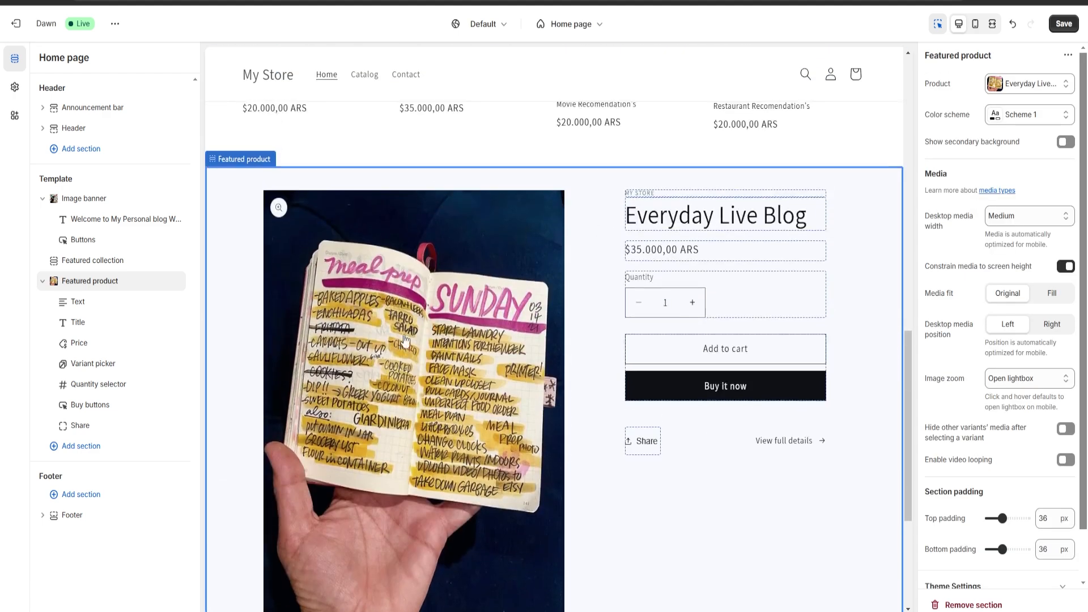
scroll(405, 340, down, 2)
scroll(569, 399, up, 2)
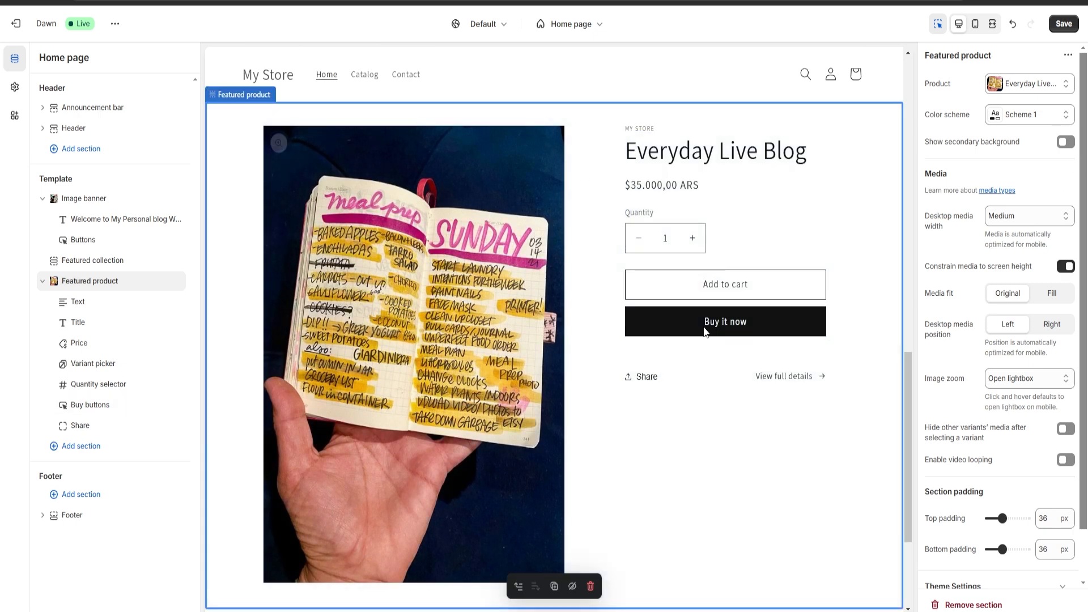
click(1023, 124)
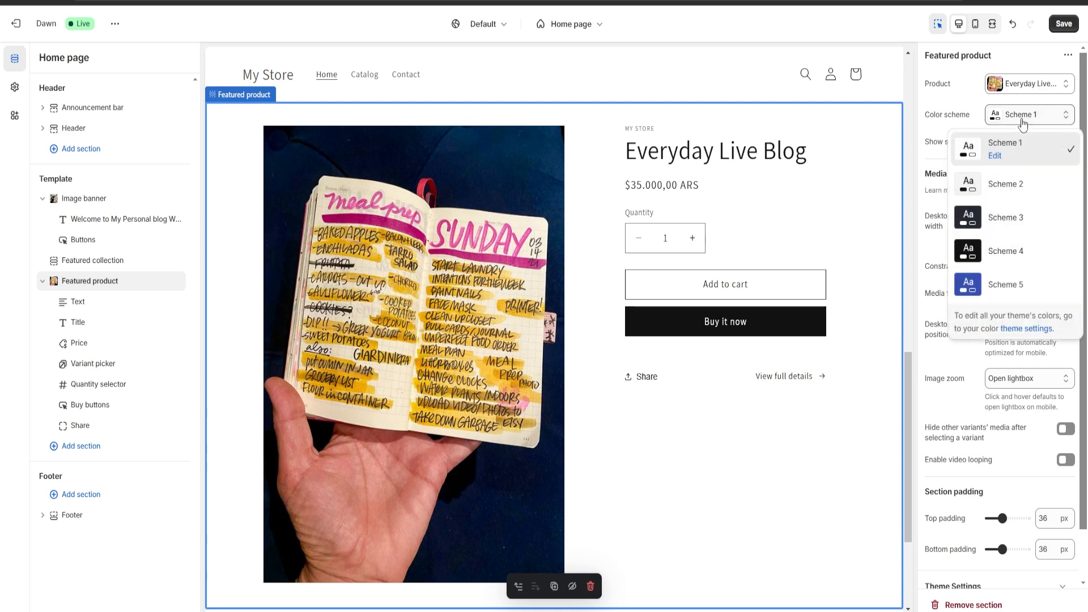
click(1002, 258)
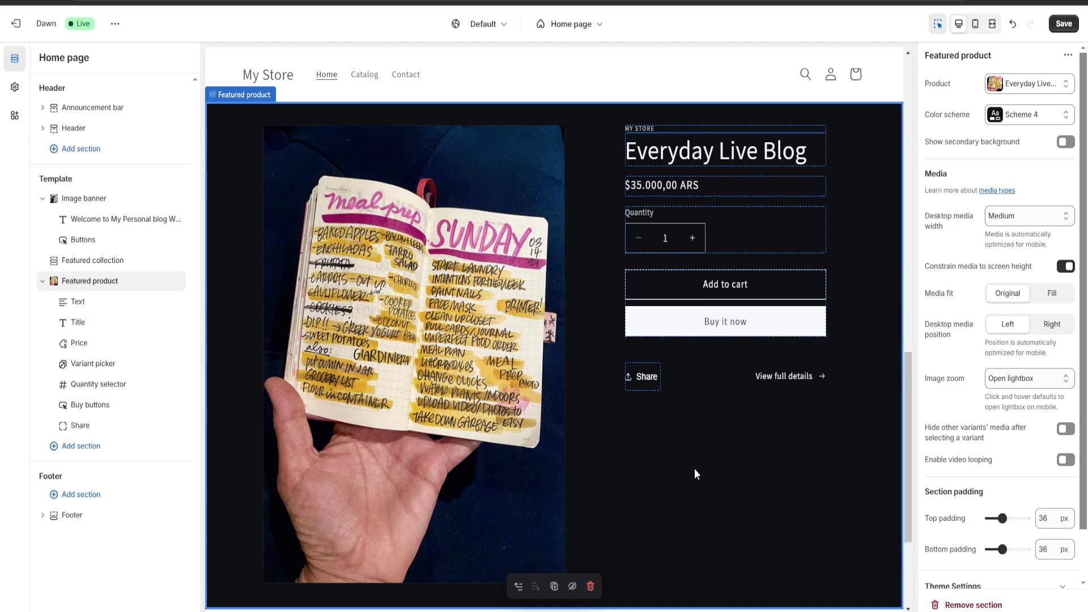
click(84, 453)
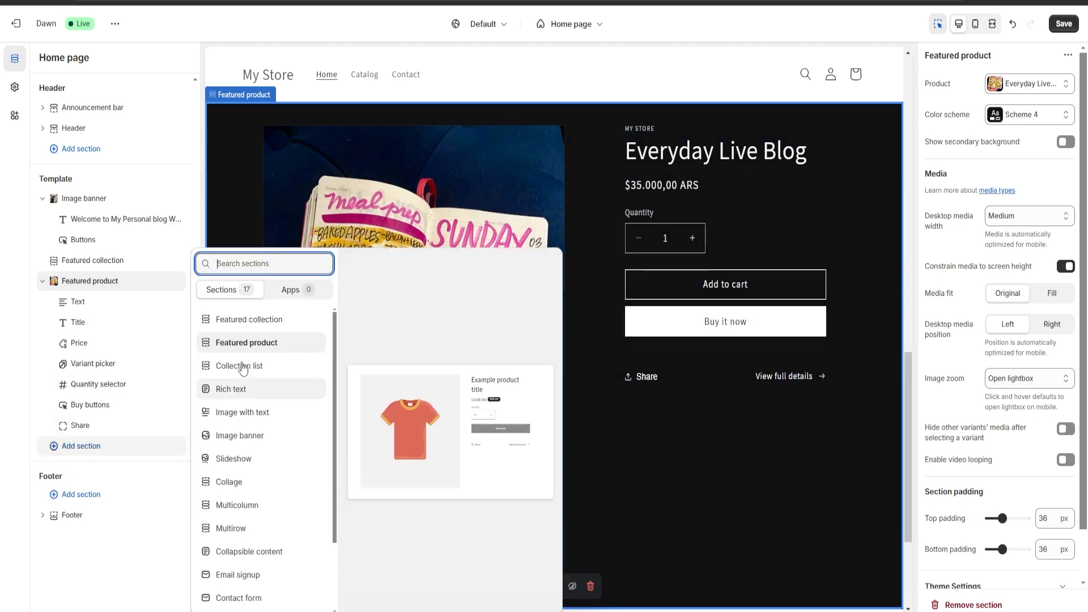
click(246, 321)
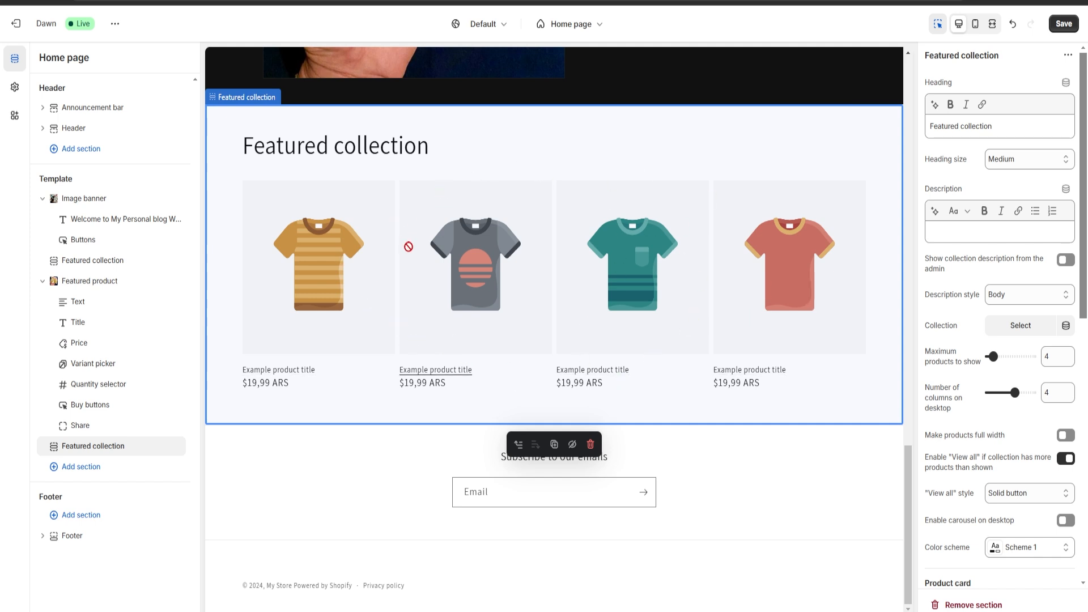
click(969, 605)
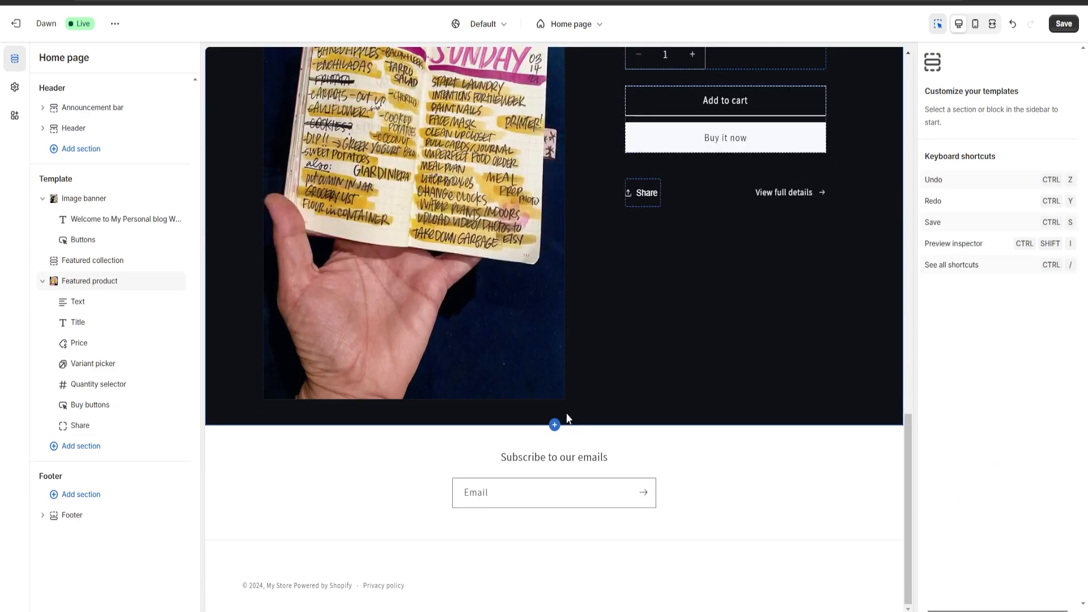
scroll(434, 196, up, 1)
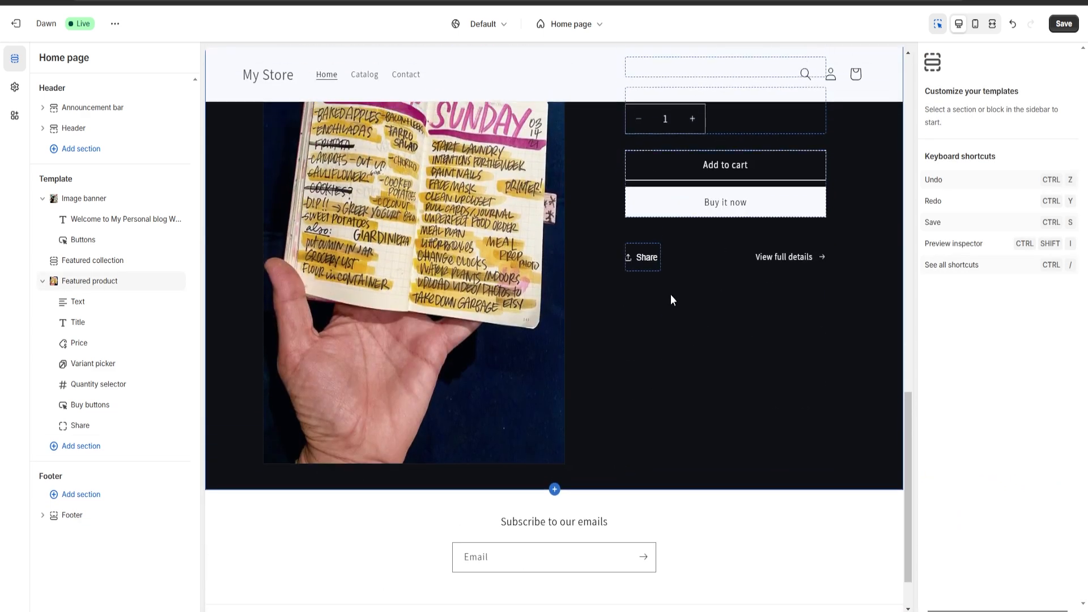
scroll(381, 236, up, 1)
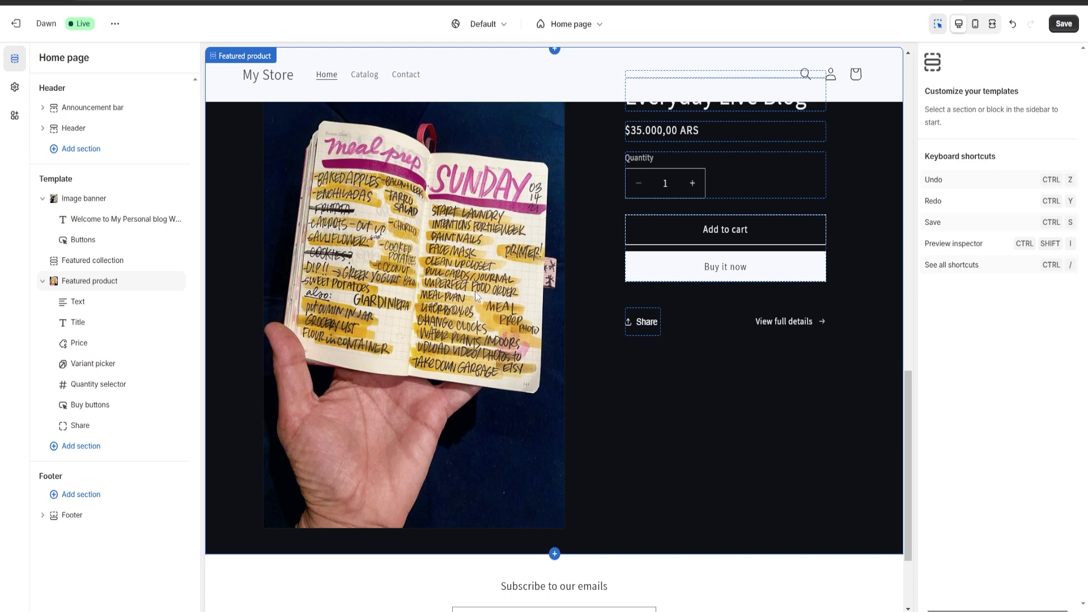
click(79, 496)
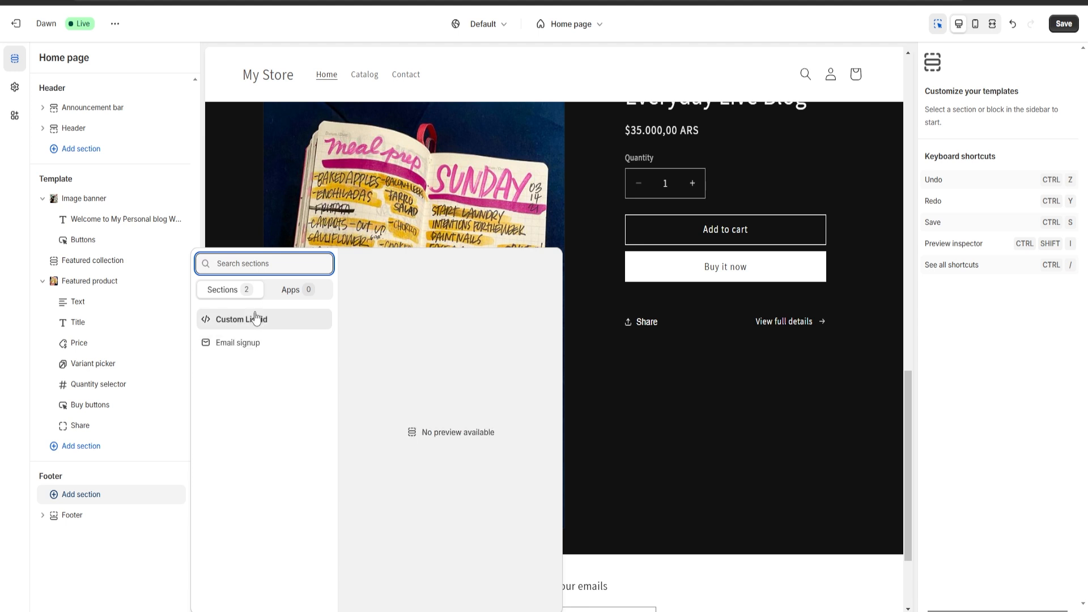
click(2, 327)
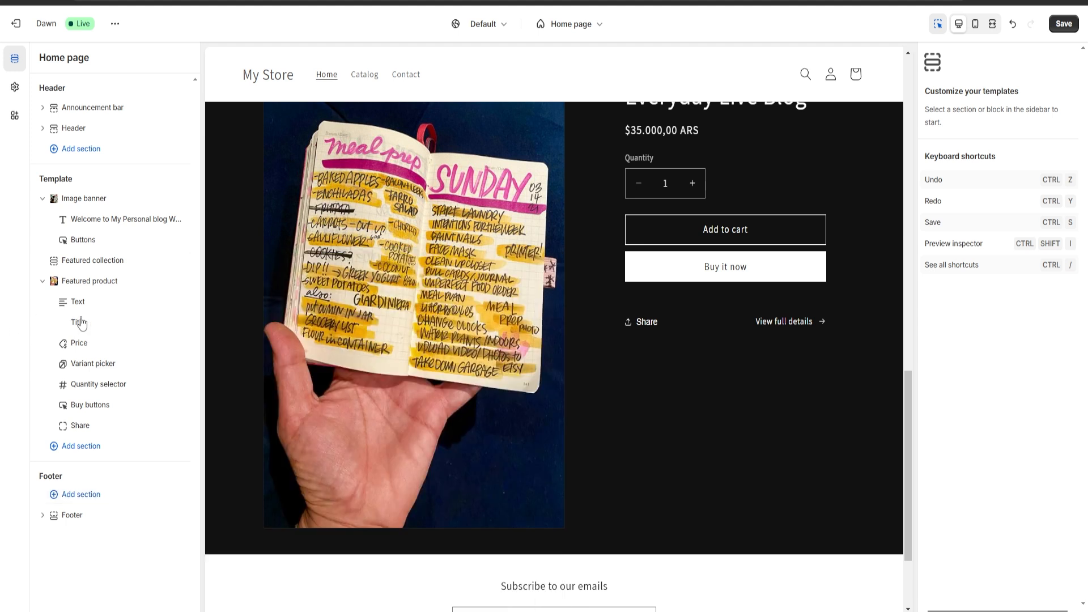
Add an Announcement bar section to the header group and save the theme
click(85, 149)
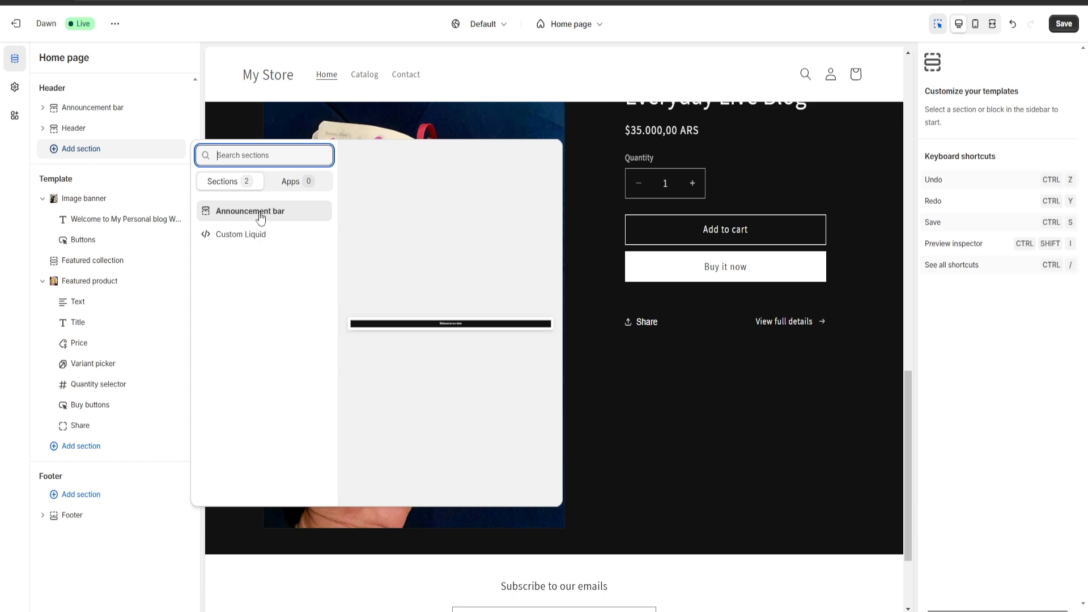
click(260, 217)
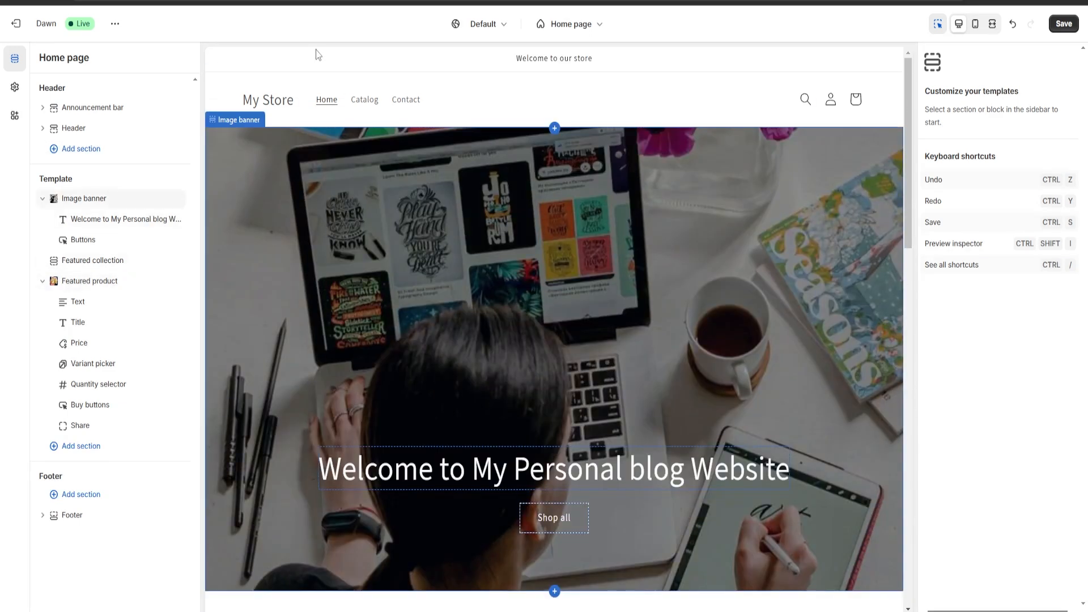
click(275, 101)
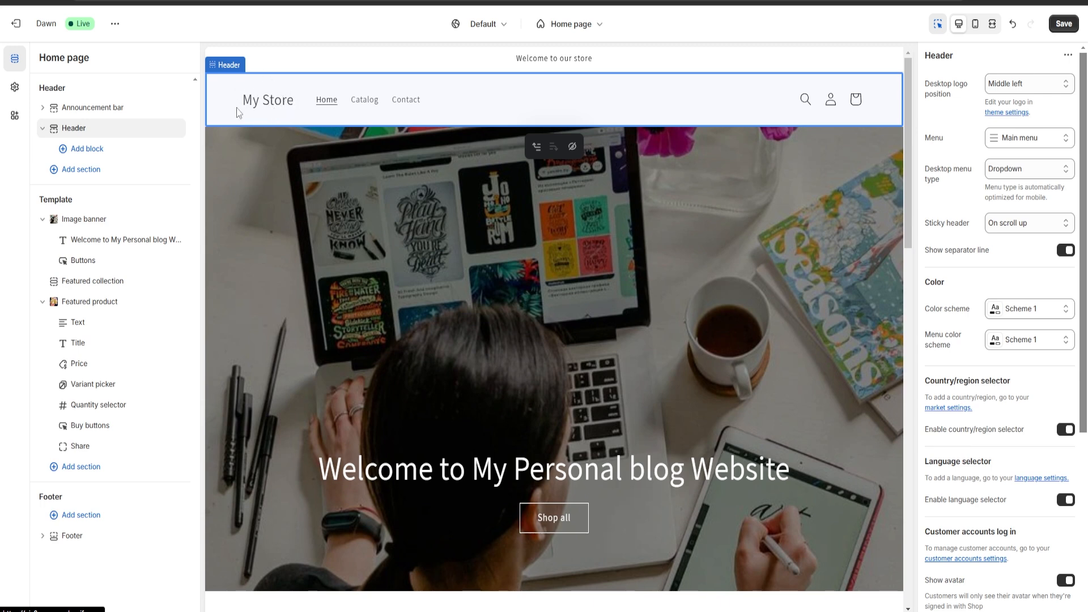
click(1059, 25)
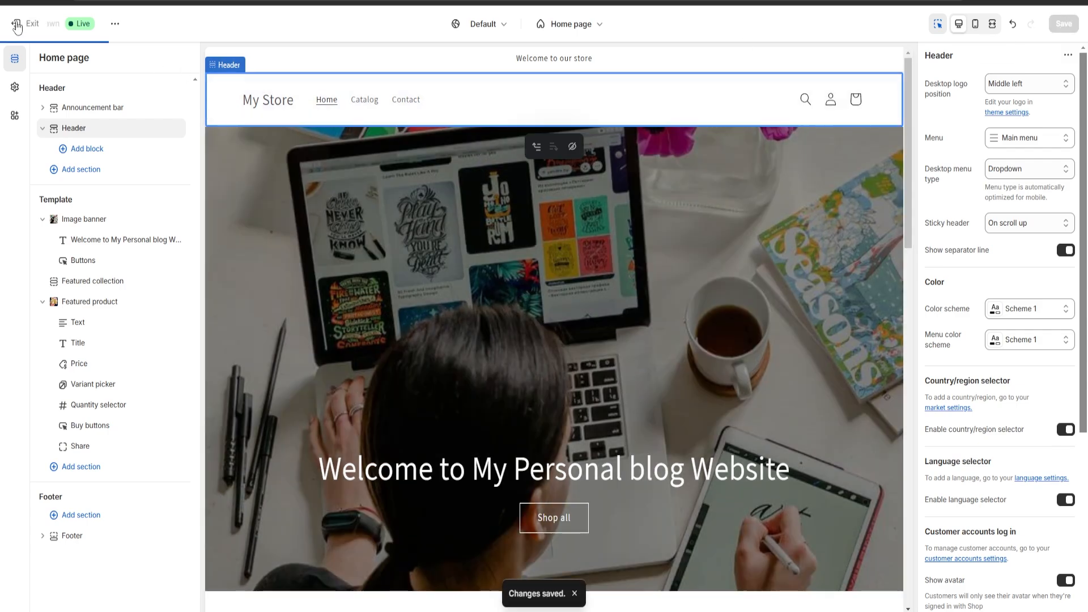
Leave the theme editor and rename the store to Personal Blog from the setup guide
click(17, 26)
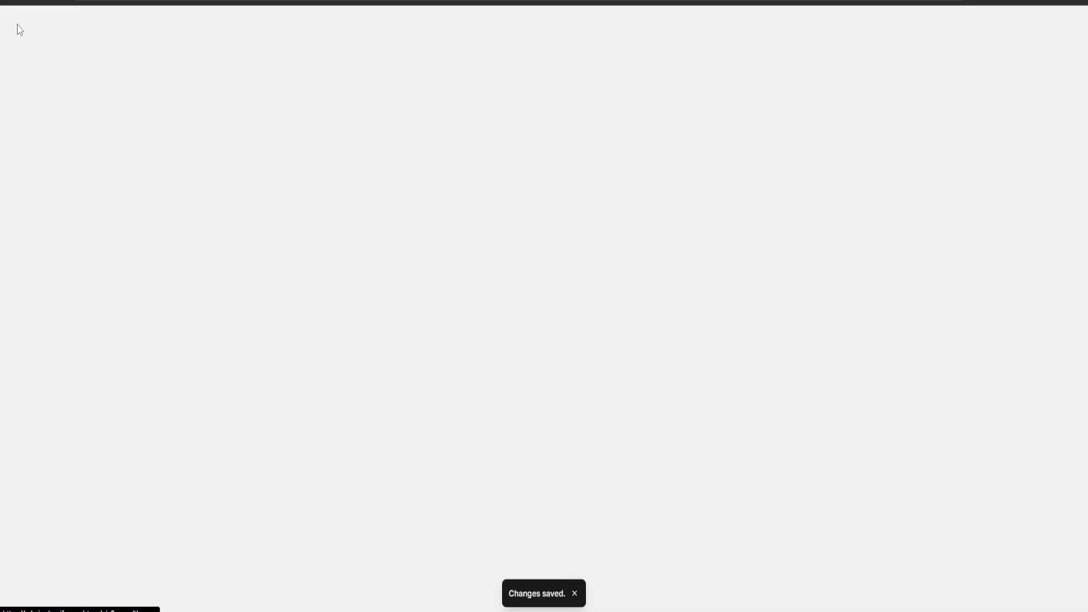
click(46, 66)
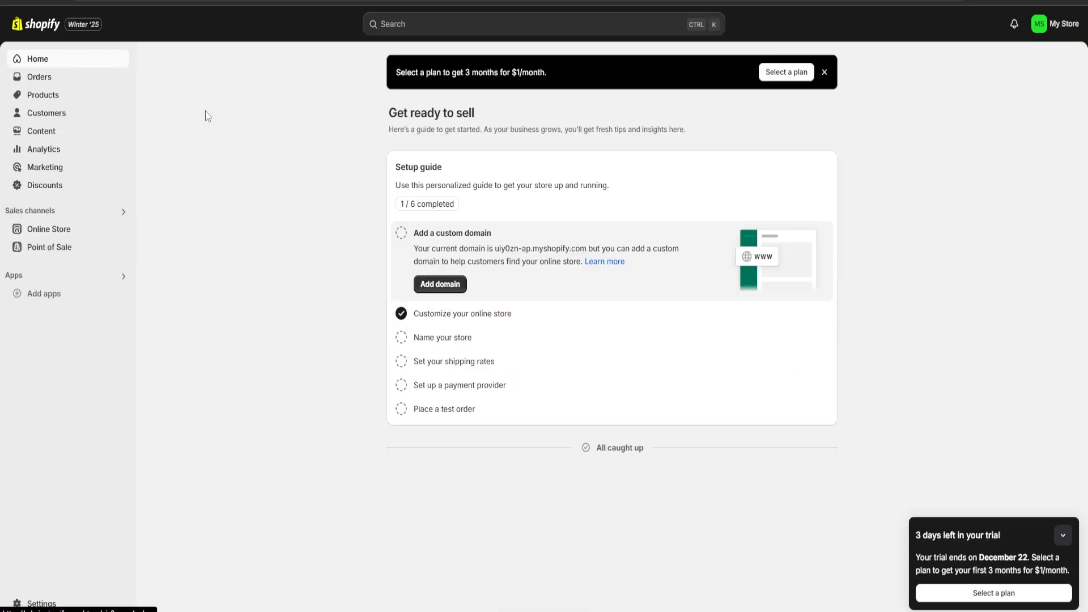
click(424, 338)
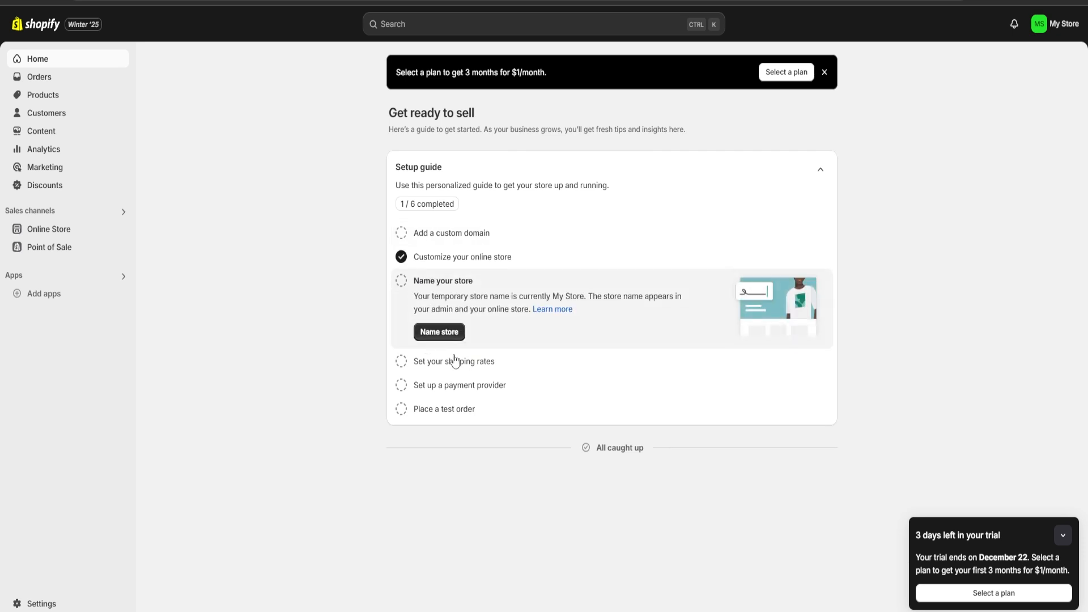
click(434, 331)
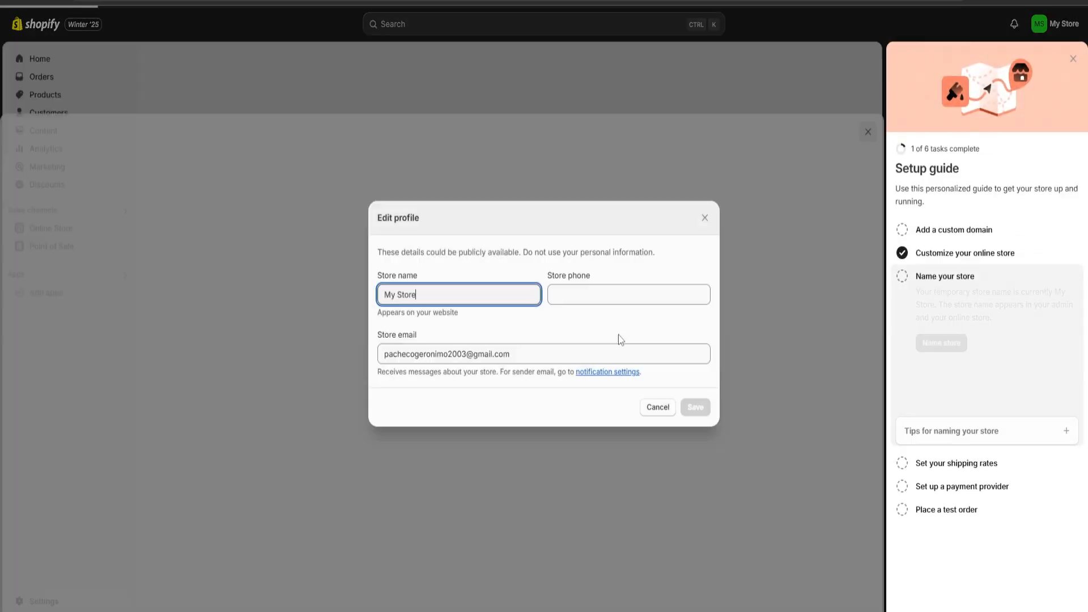
key(ctrl+a)
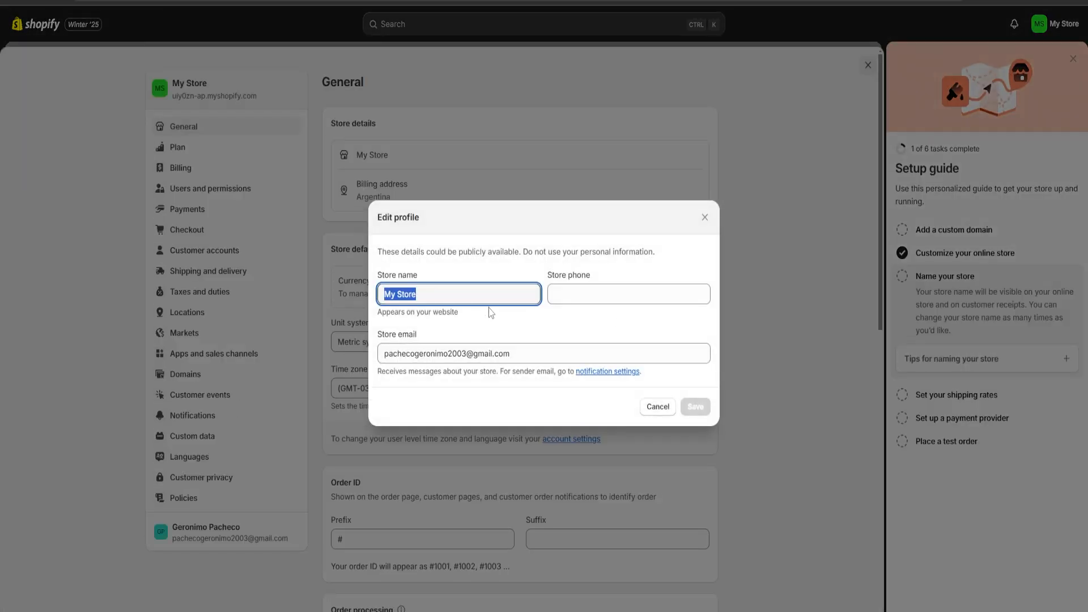
text(Personal Blog)
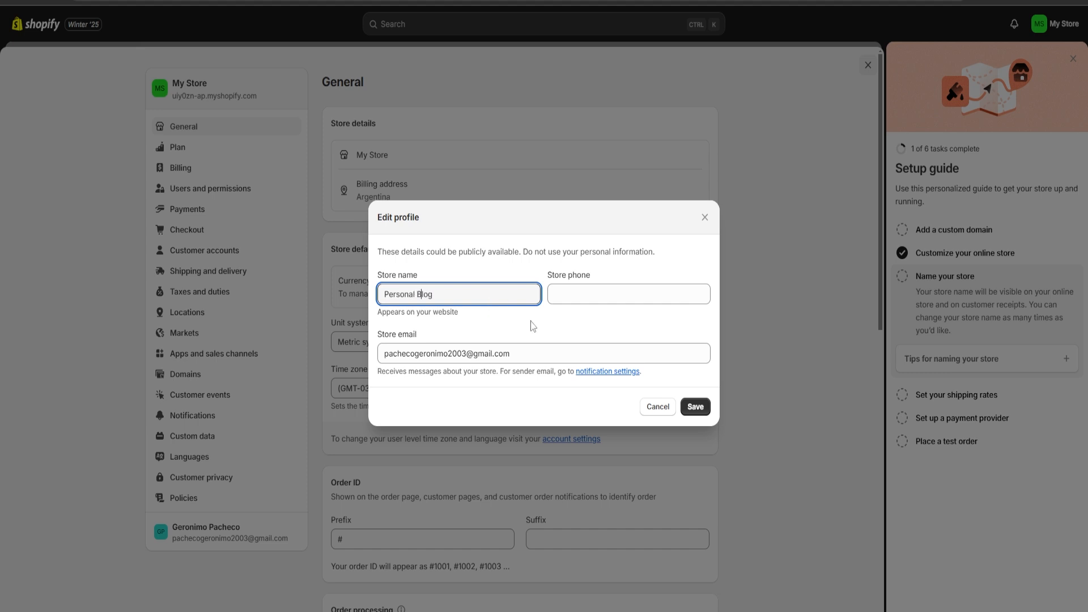
click(639, 332)
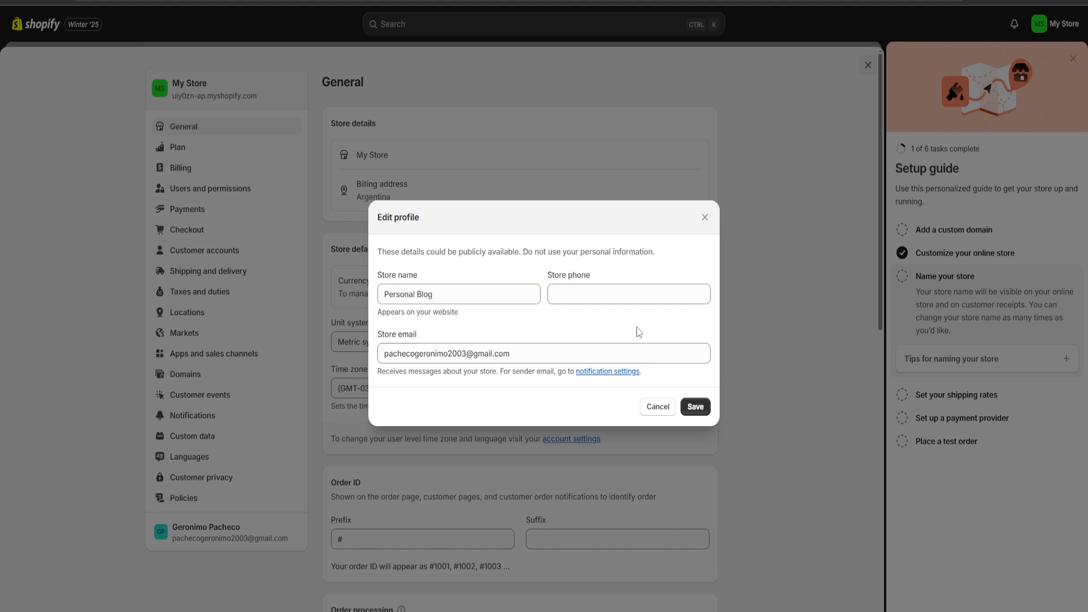
click(696, 406)
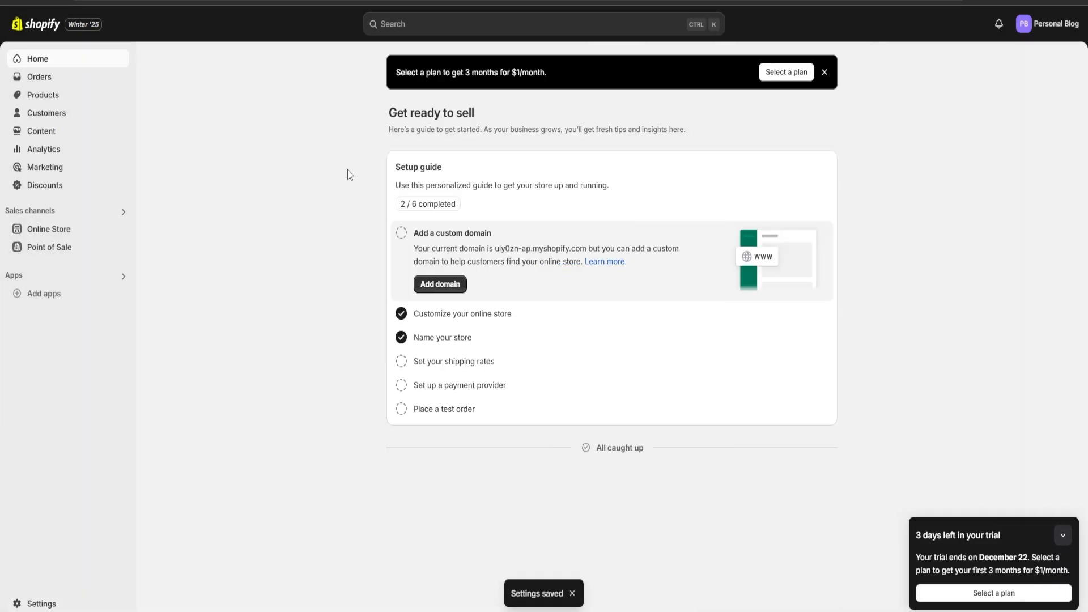
Preview the Dawn theme's storefront home page from the Online Store themes list
click(127, 228)
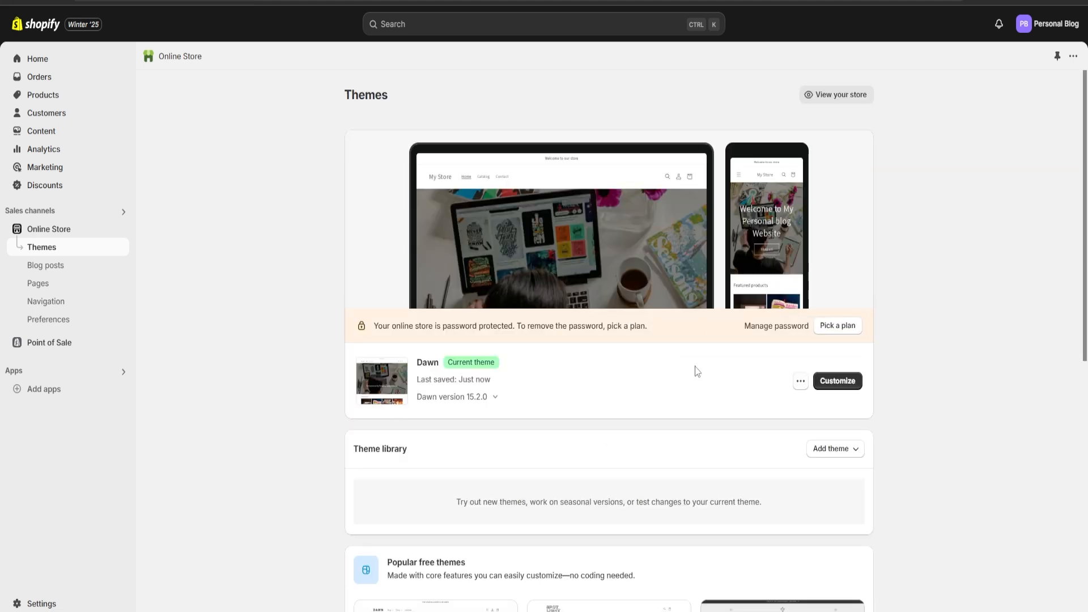
click(800, 381)
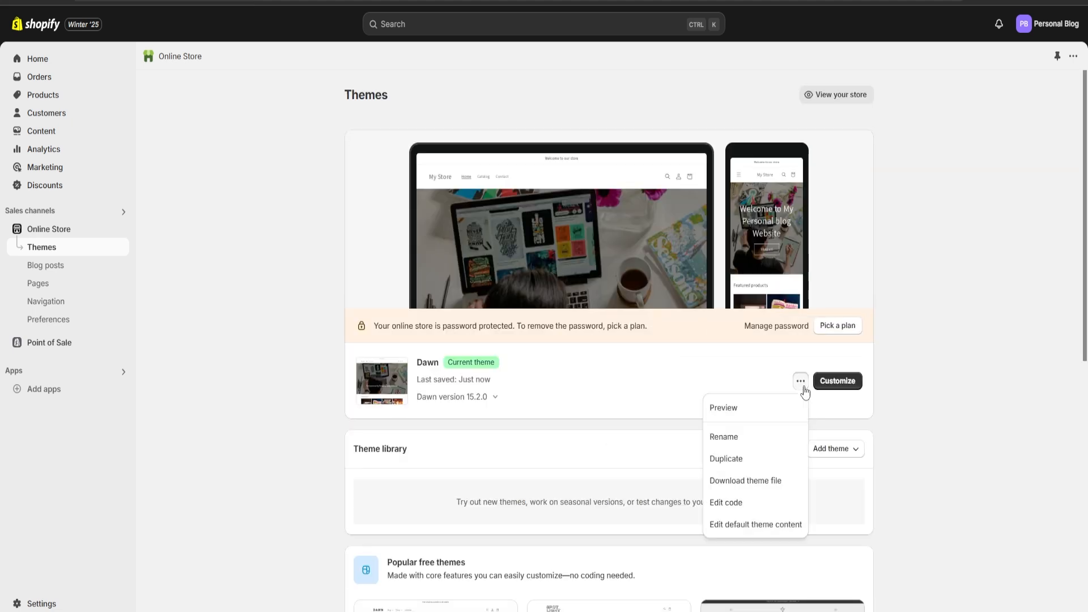
click(752, 409)
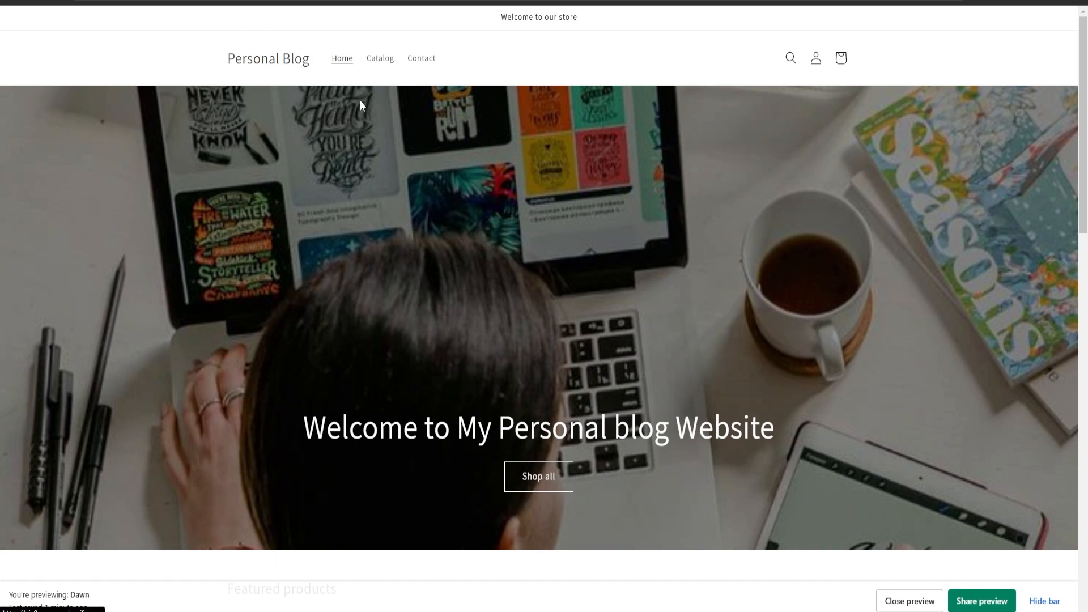
scroll(484, 229, down, 10)
scroll(496, 236, down, 7)
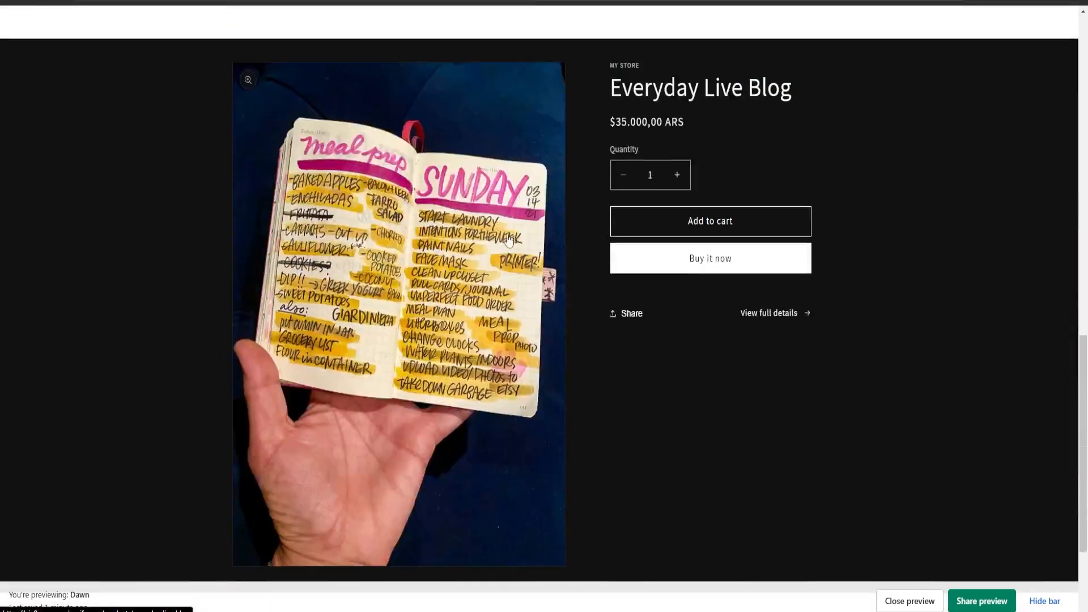
scroll(590, 333, up, 4)
scroll(422, 280, up, 10)
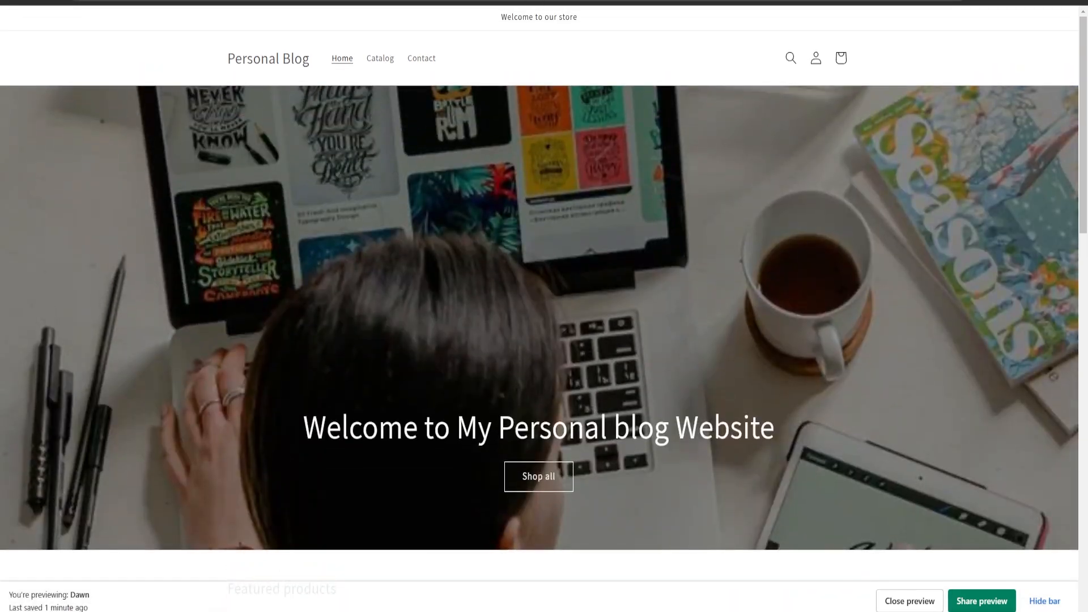
click(601, 1)
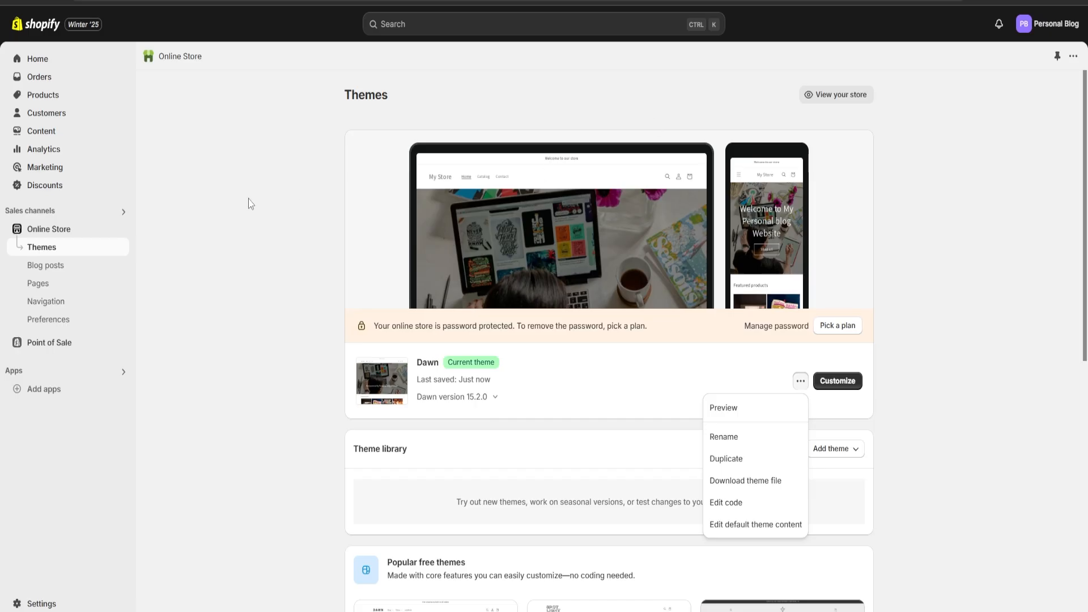
Open Analytics and review the dashboard's sales, sessions and orders reports
click(45, 150)
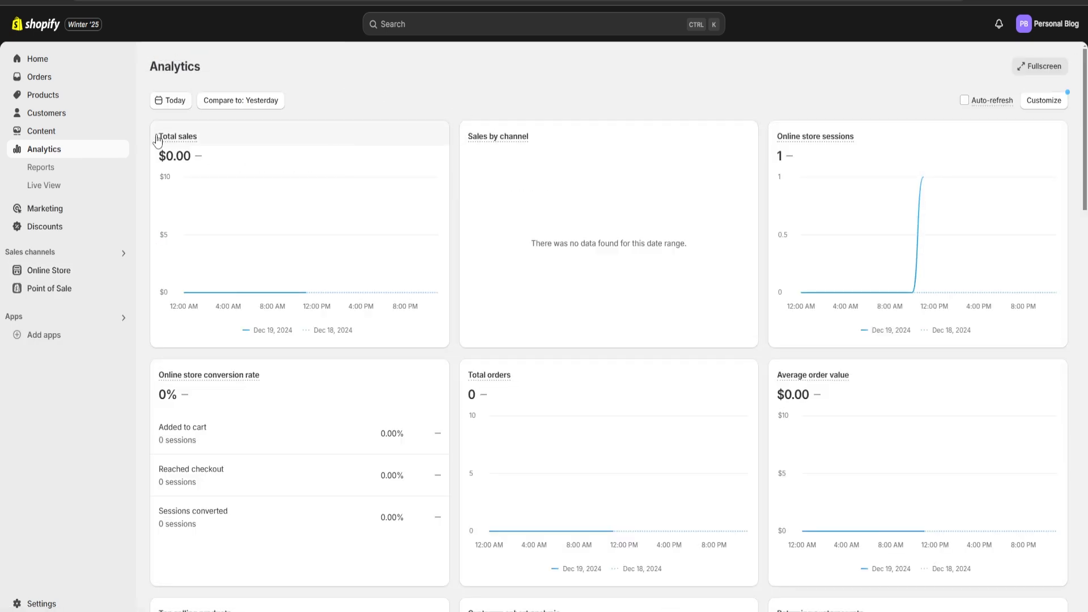
mouse_move(235, 138)
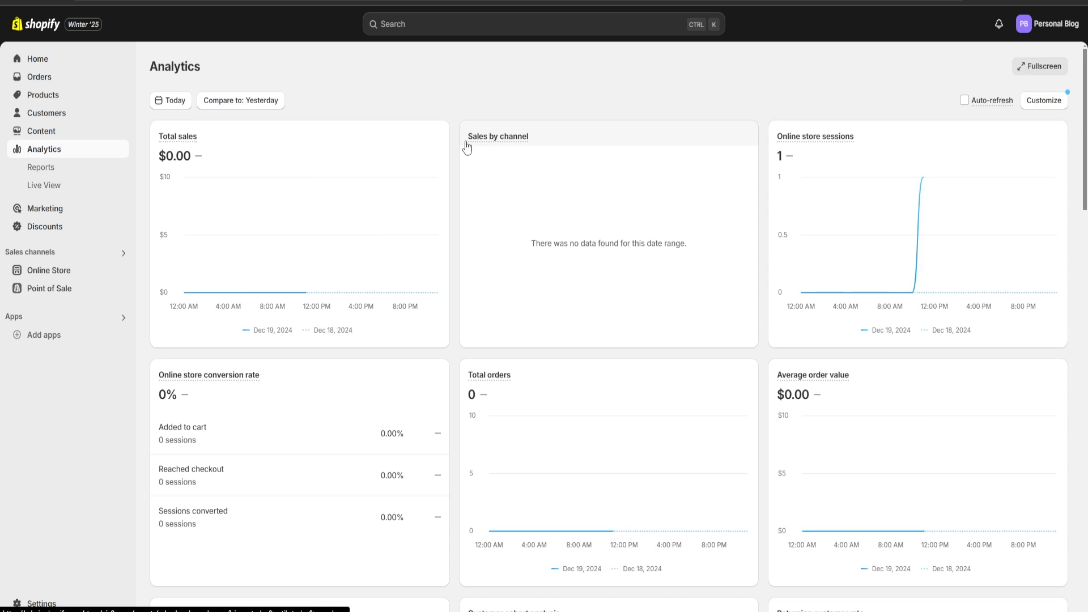
mouse_move(485, 382)
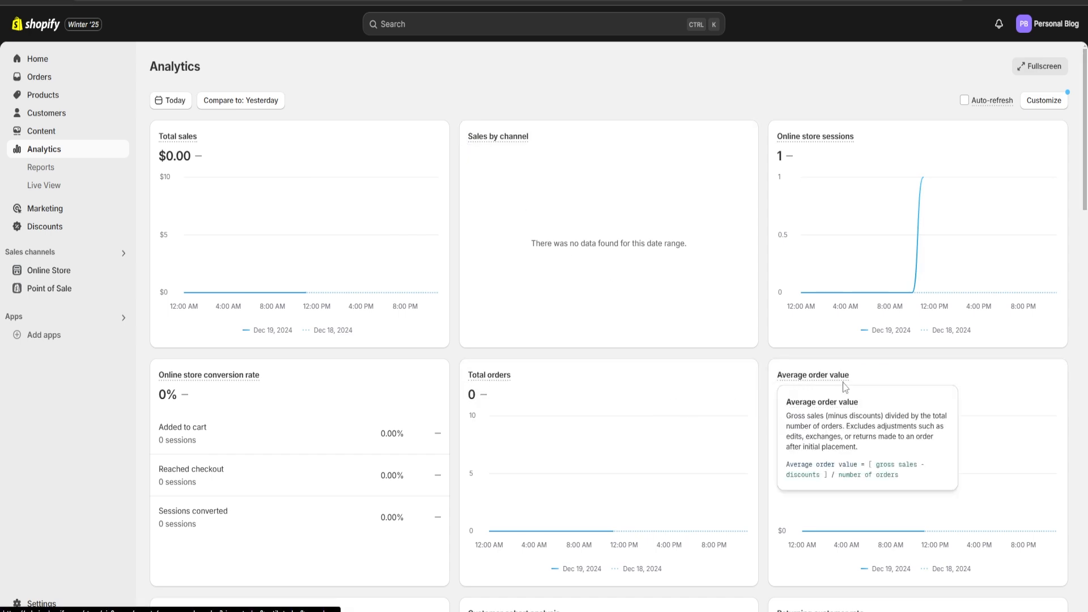
scroll(799, 369, down, 5)
scroll(759, 349, down, 10)
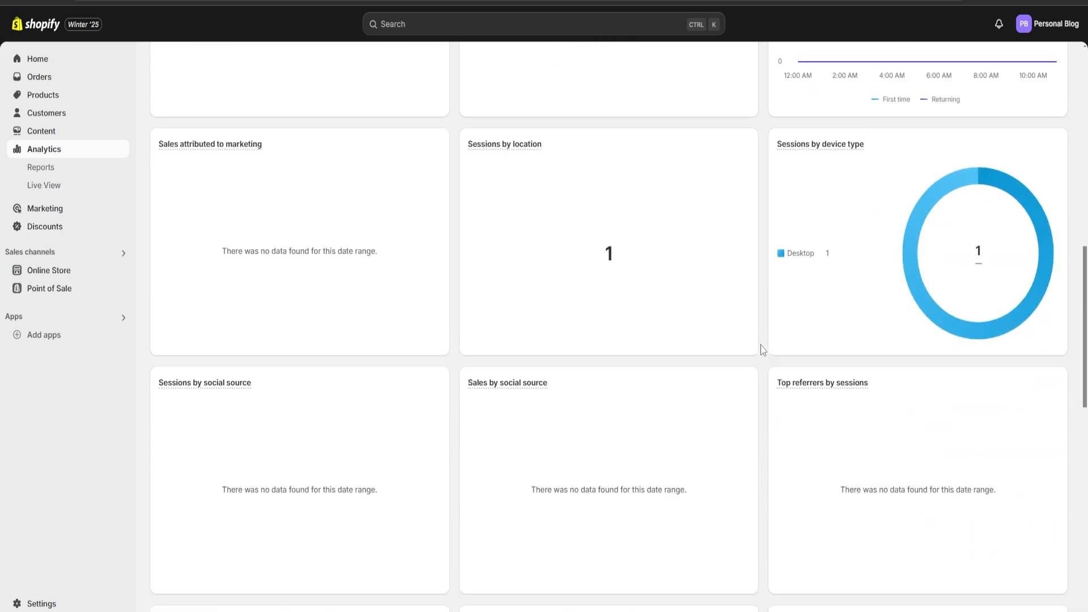
scroll(762, 345, down, 7)
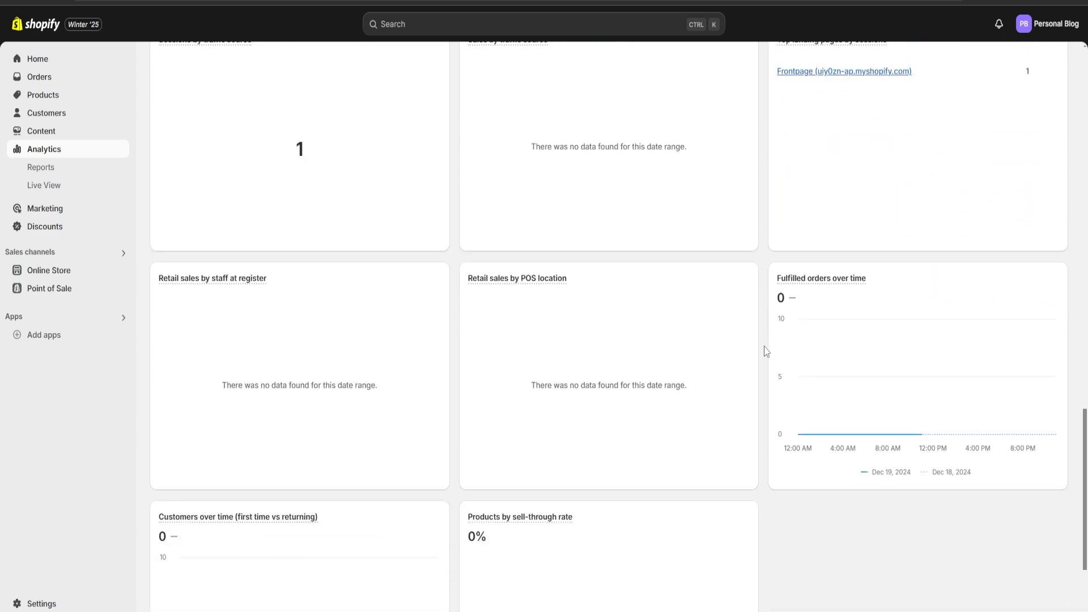
scroll(765, 350, down, 3)
scroll(453, 388, up, 20)
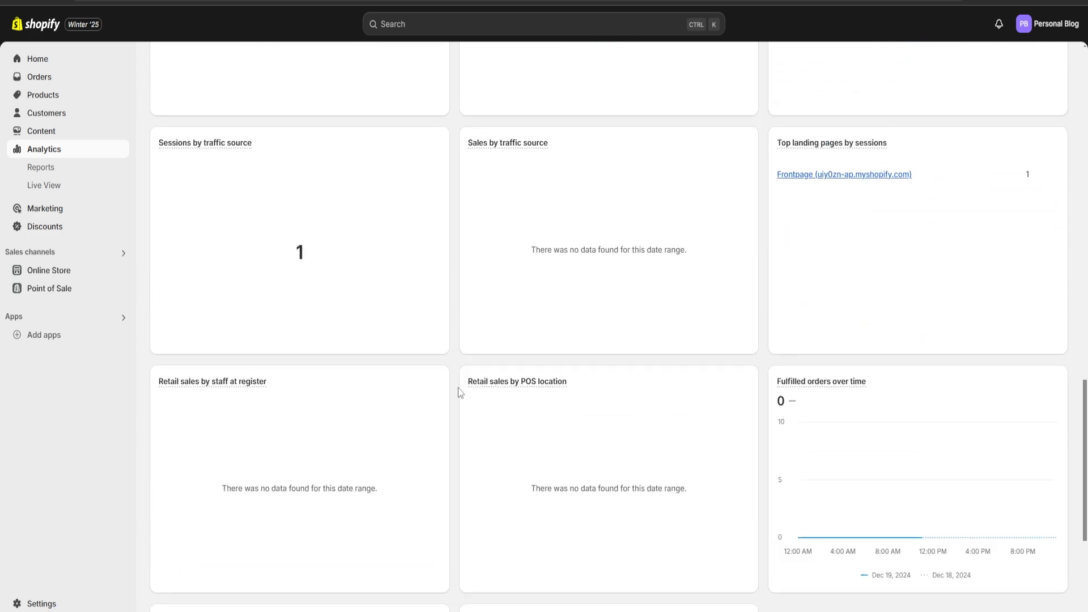
Scroll through the remaining analytics dashboard report cards
scroll(456, 389, up, 7)
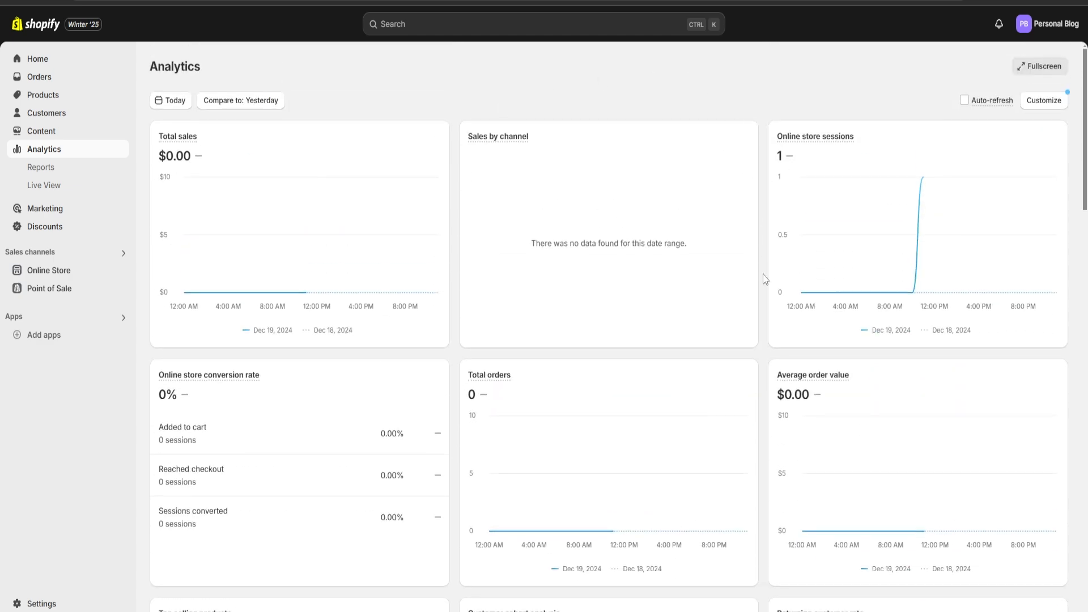
scroll(765, 277, down, 20)
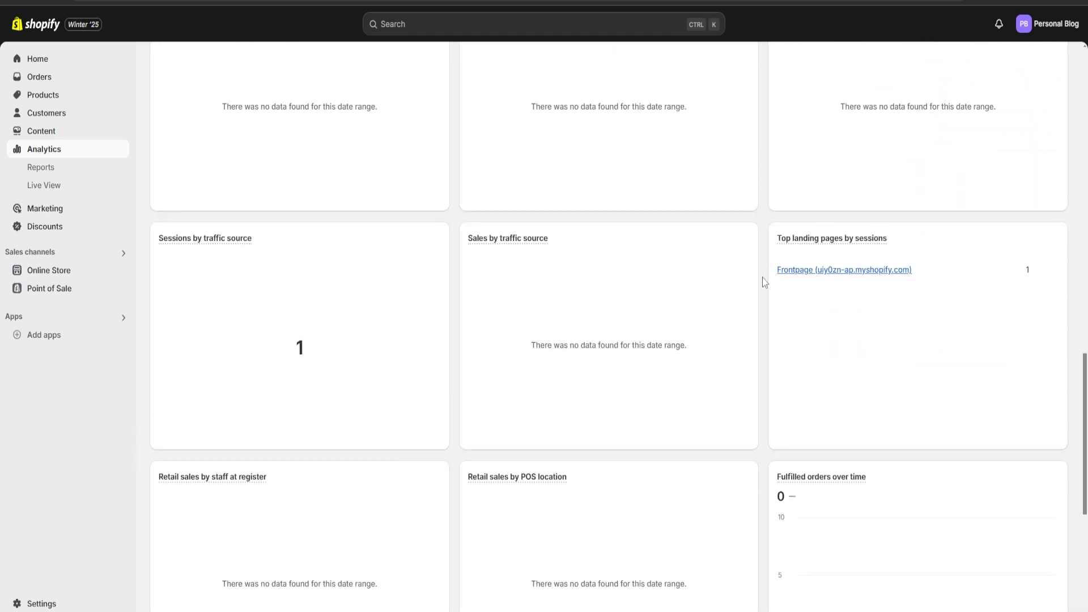
scroll(763, 277, down, 6)
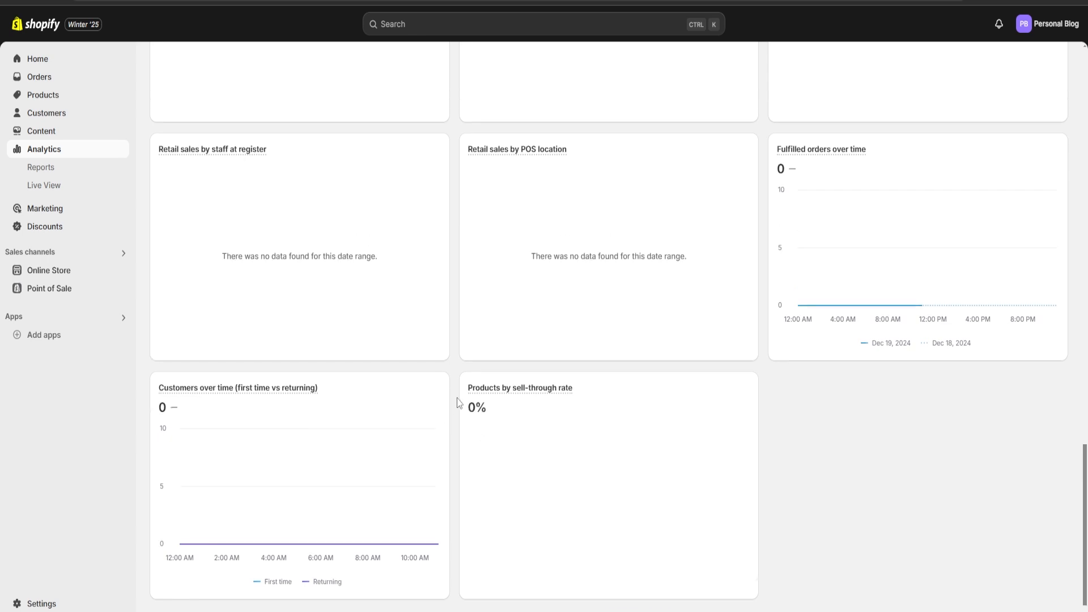
scroll(459, 402, up, 20)
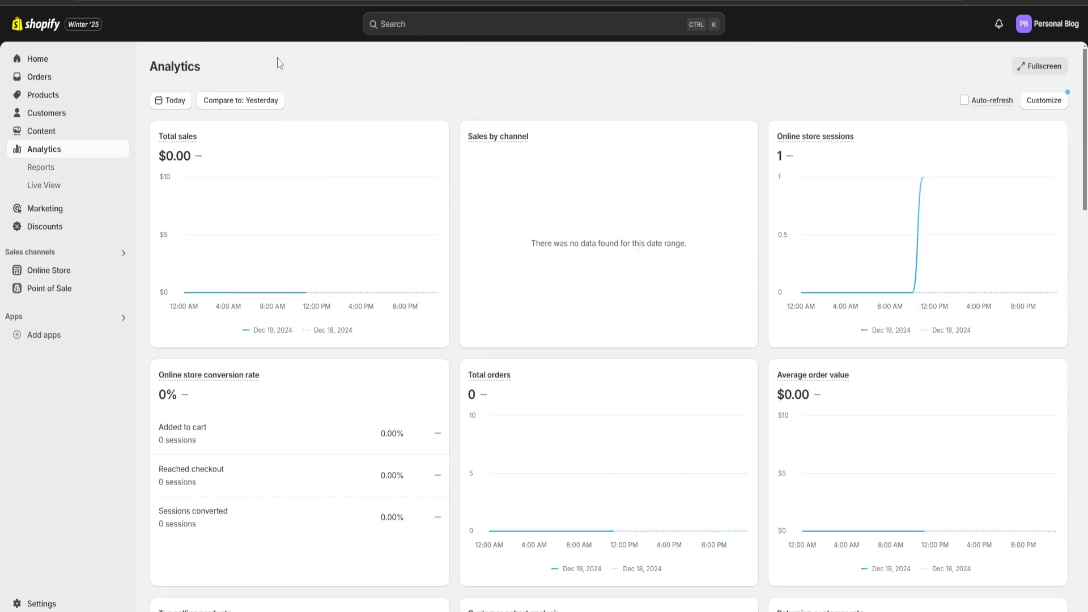
Start a new Amount off products discount from the Discounts page
click(59, 226)
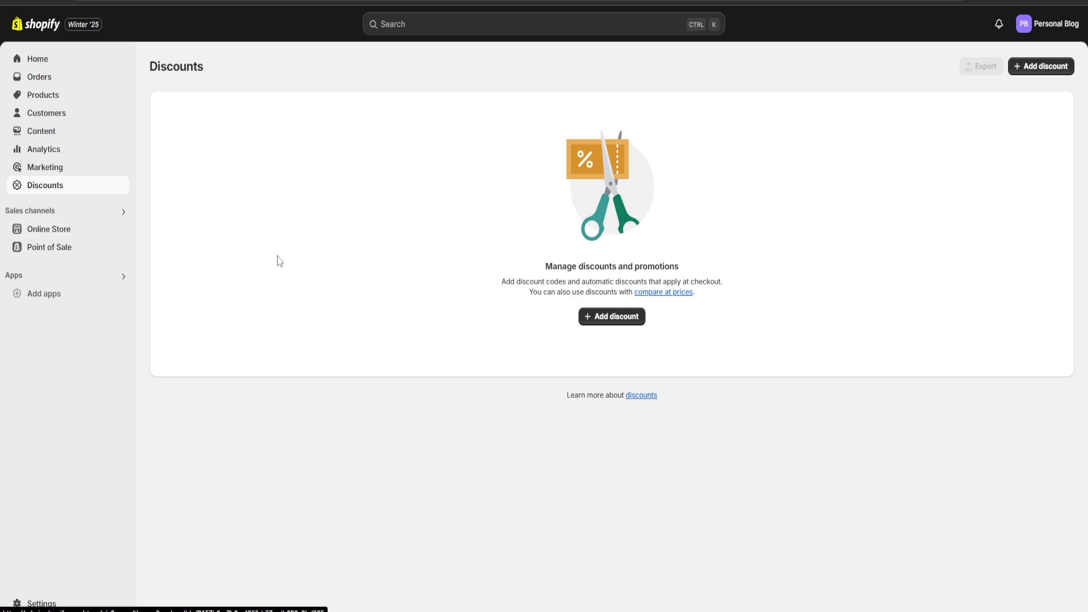
click(597, 316)
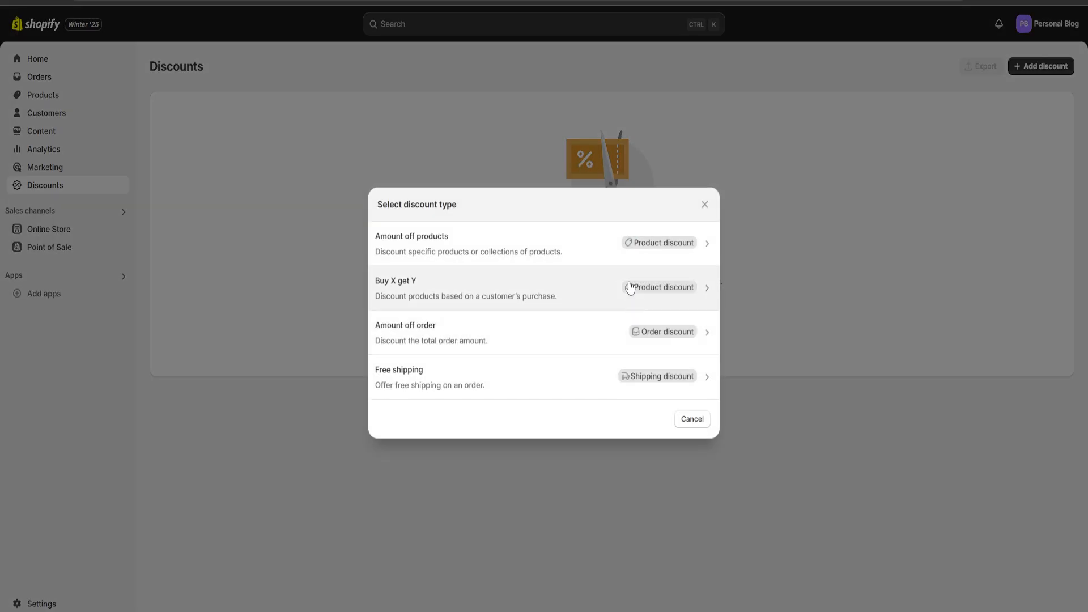
click(499, 245)
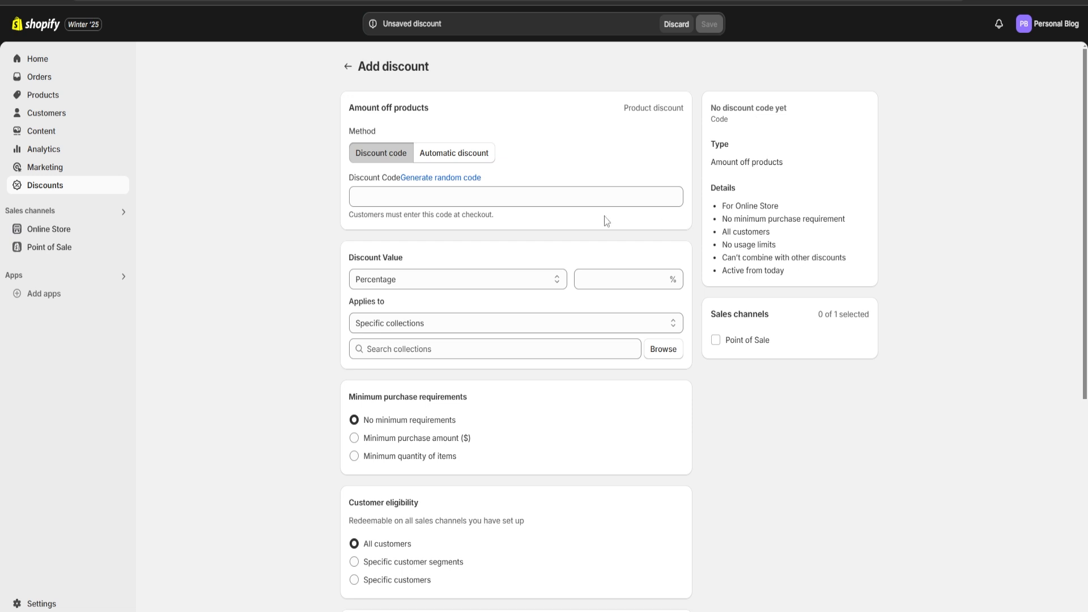
Enter blog101 as the discount code
click(417, 194)
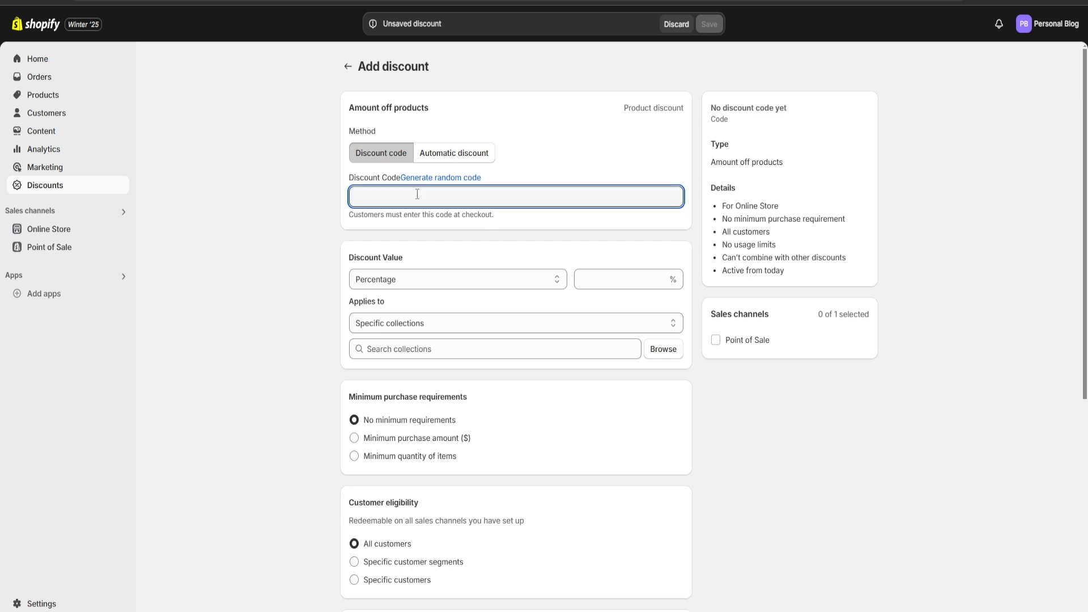
text(blog101)
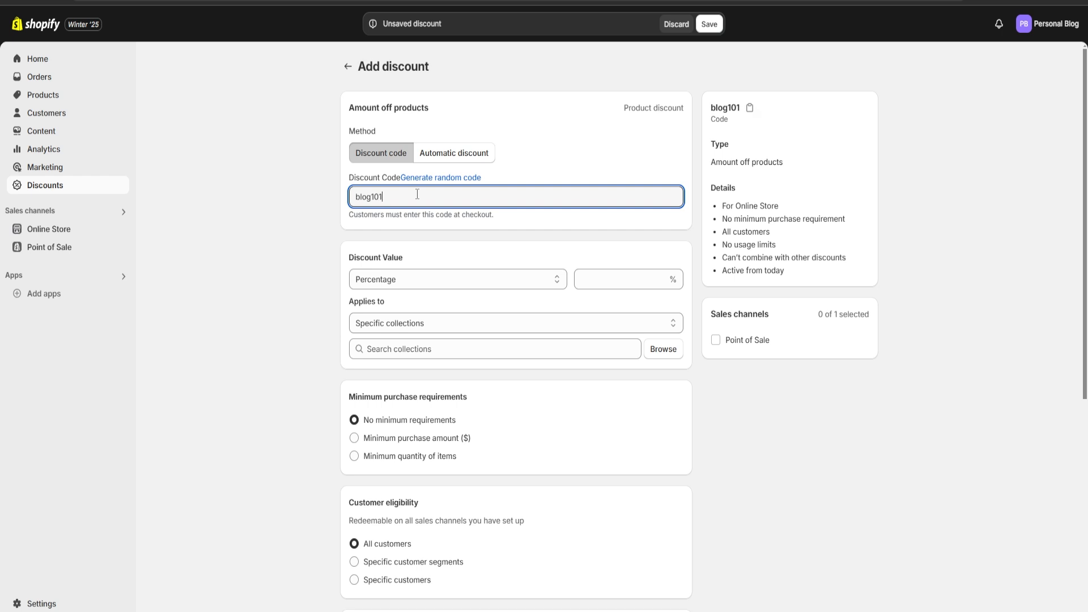
Replace the discount code with a randomly generated code
click(482, 179)
click(447, 179)
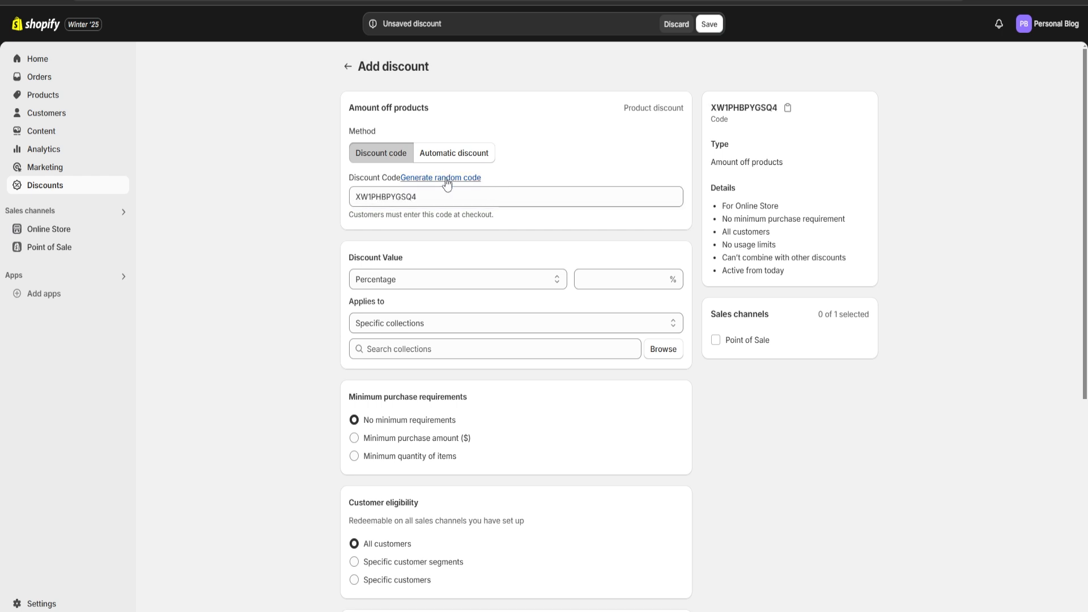
mouse_move(453, 198)
mouse_down()
mouse_move(335, 207)
mouse_move(419, 196)
mouse_move(323, 198)
mouse_move(463, 198)
mouse_up()
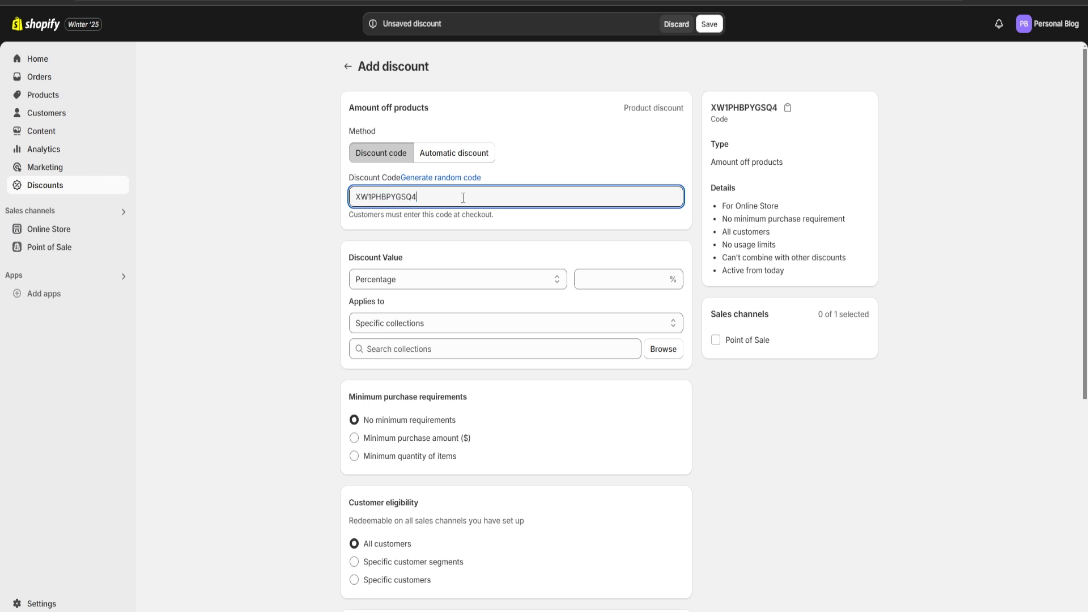
Keep the discount value type as Percentage and set the value to 10 %
click(420, 282)
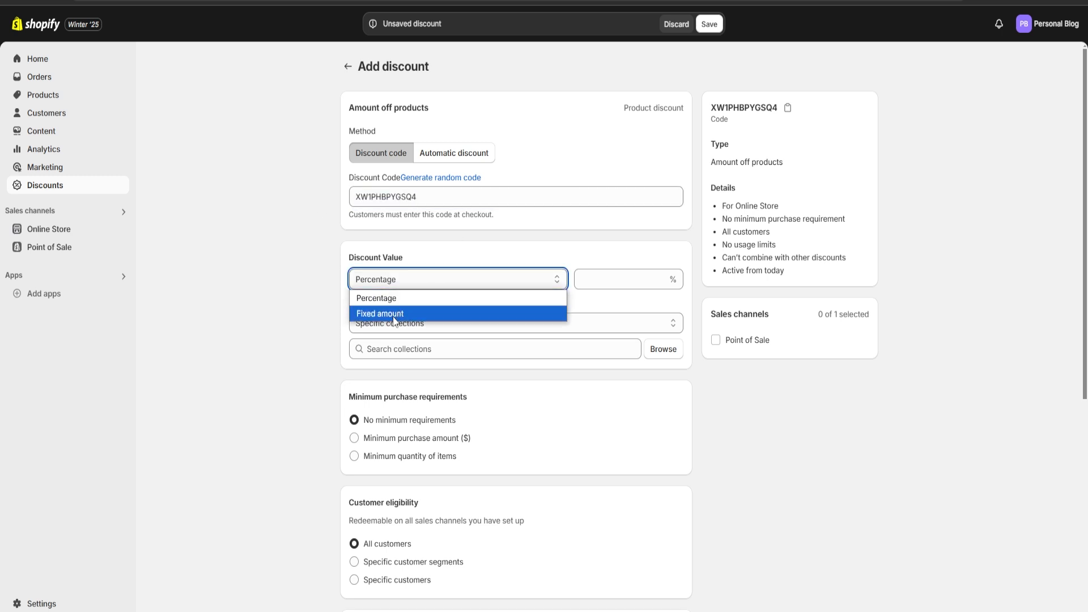
click(396, 302)
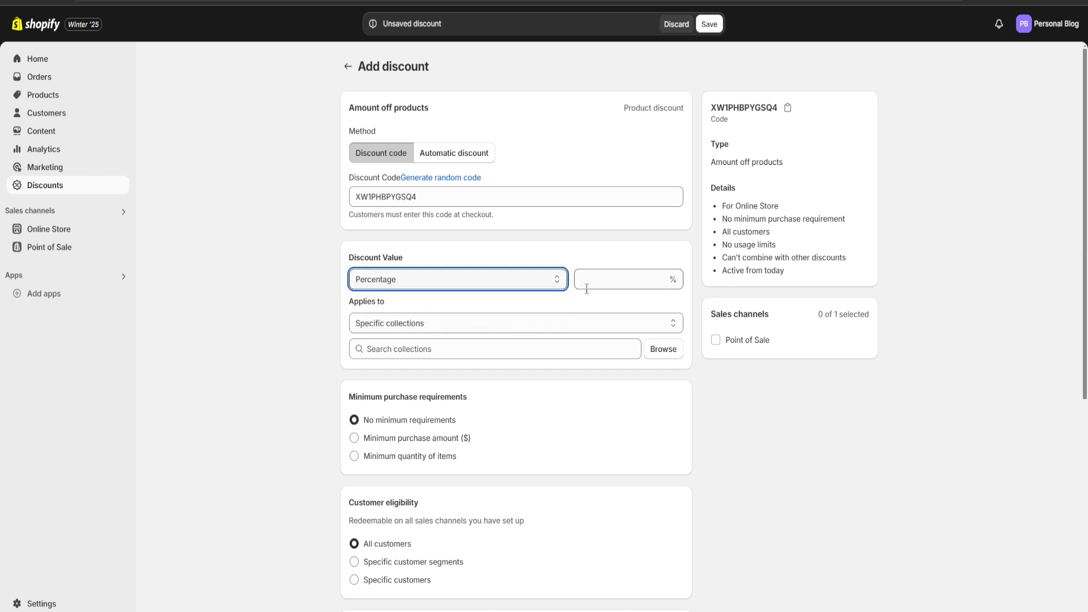
click(605, 287)
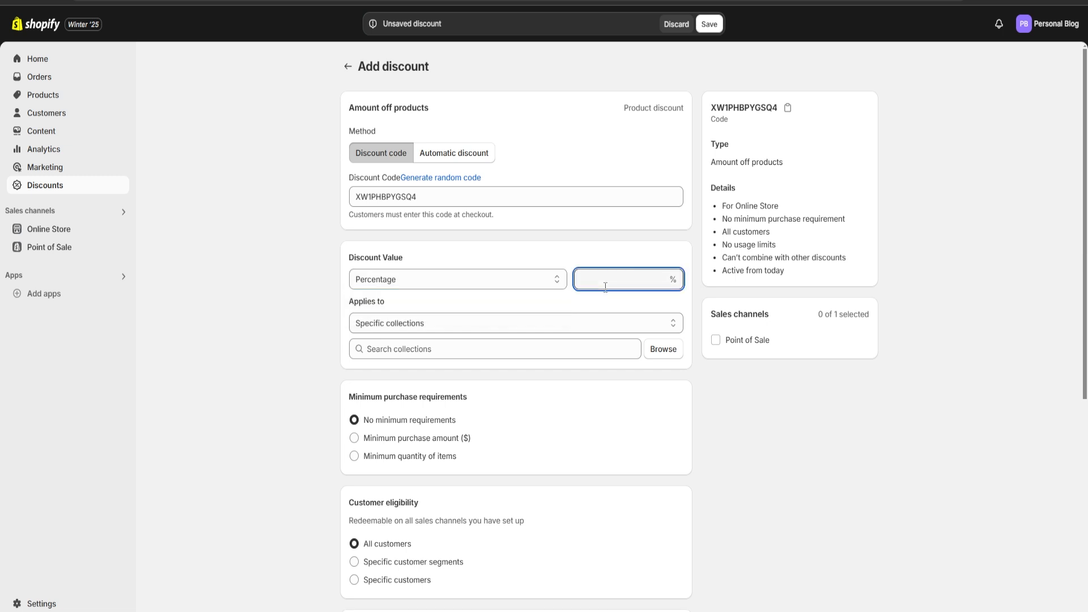
text(10)
click(600, 248)
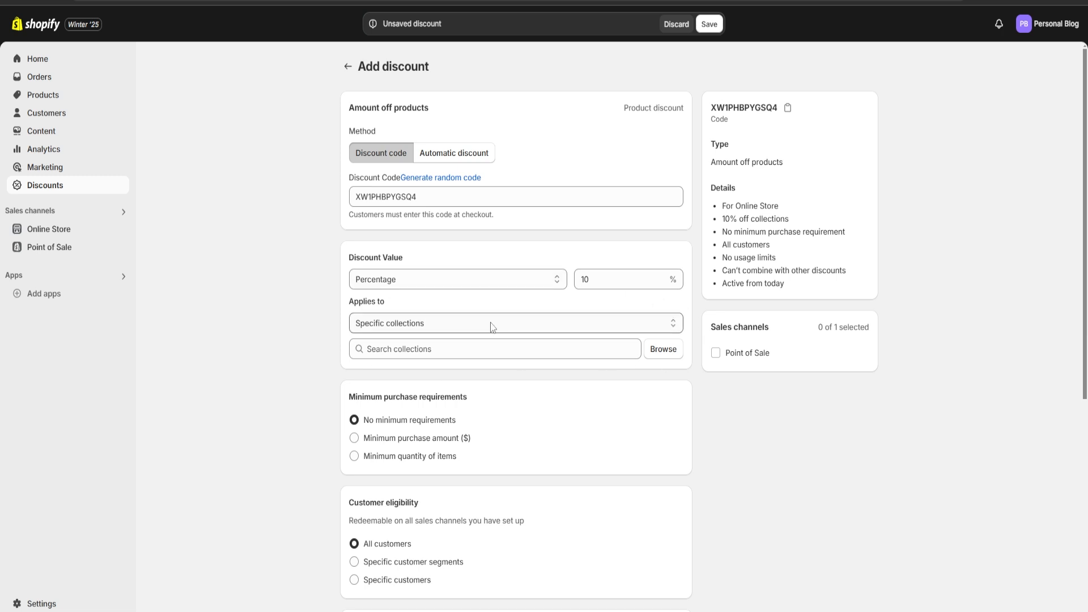
Apply the discount to the Home page collection
click(661, 351)
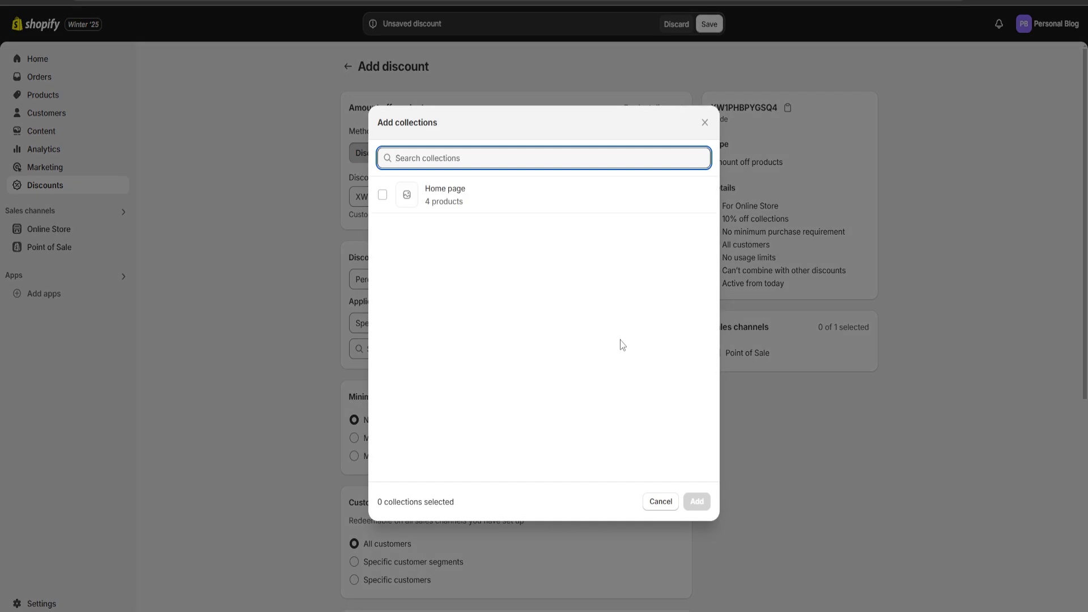
click(383, 195)
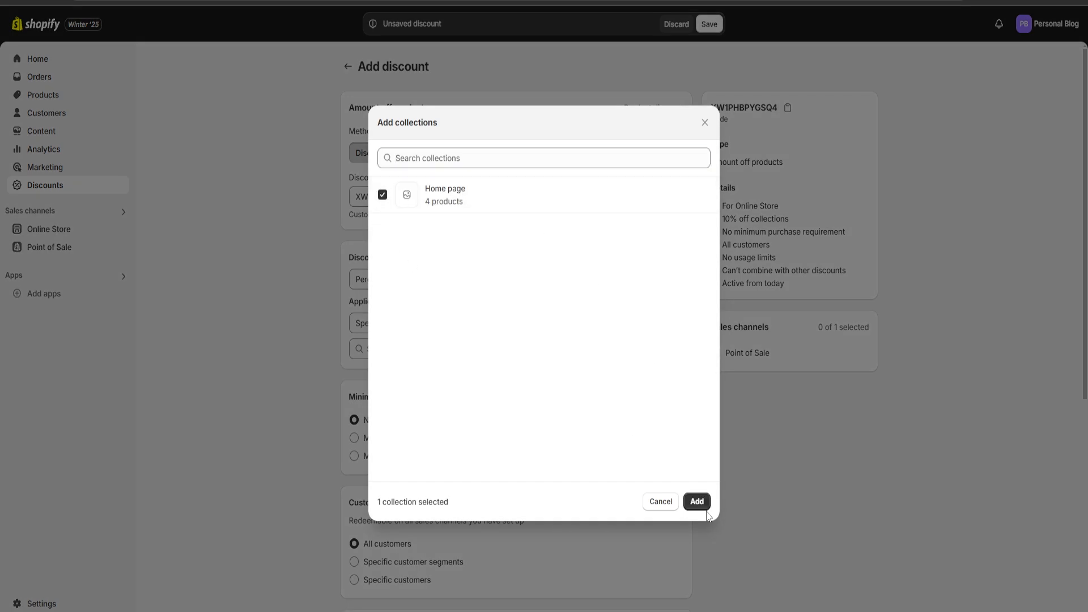
click(697, 502)
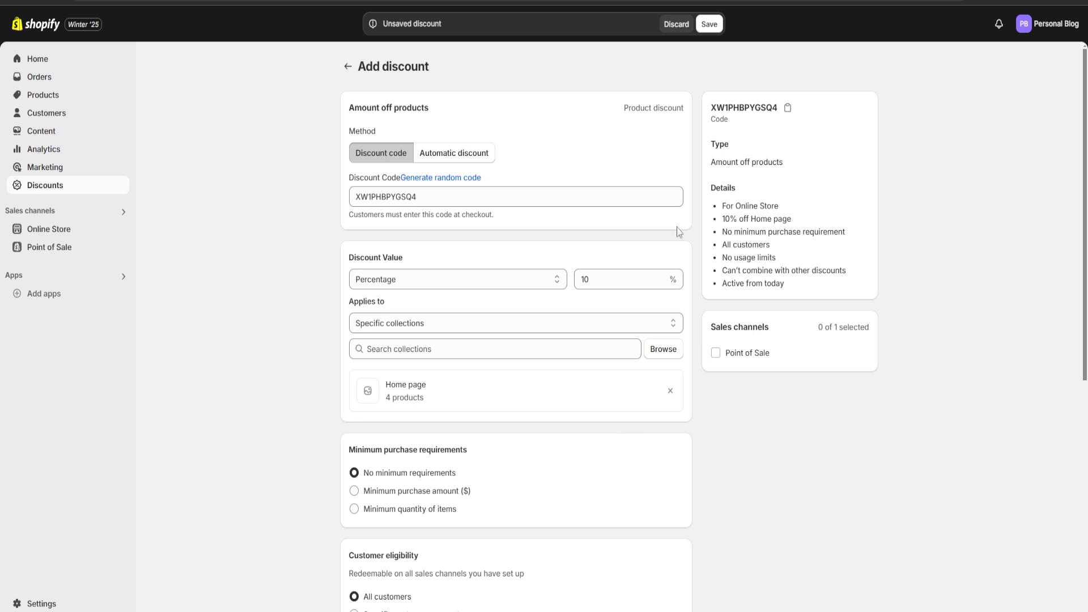
Review the minimum purchase, customer eligibility, maximum uses and combination options of the discount
scroll(592, 435, down, 1)
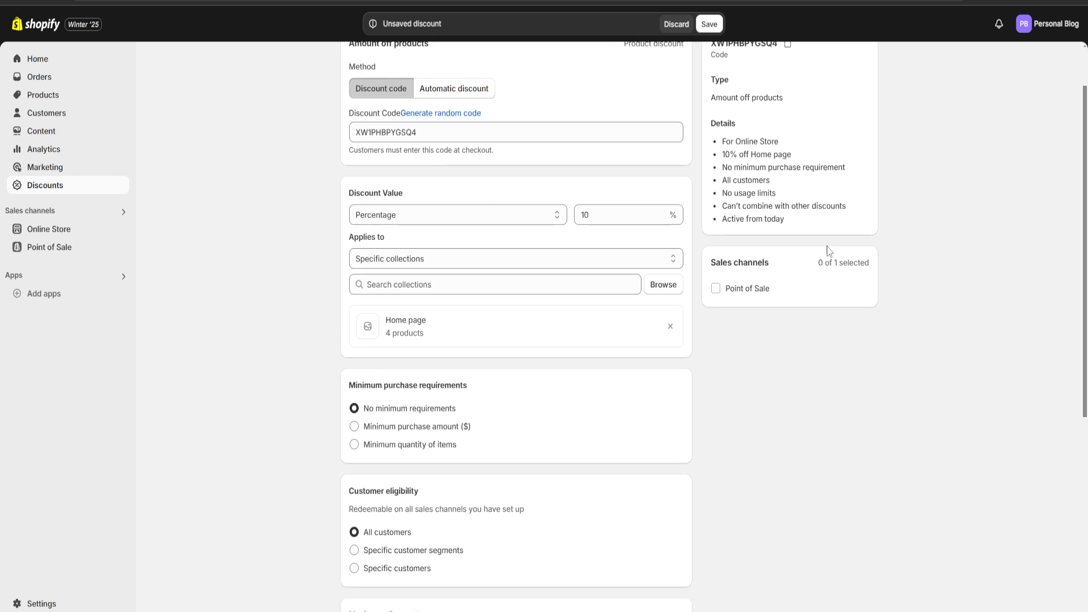
scroll(723, 307, down, 4)
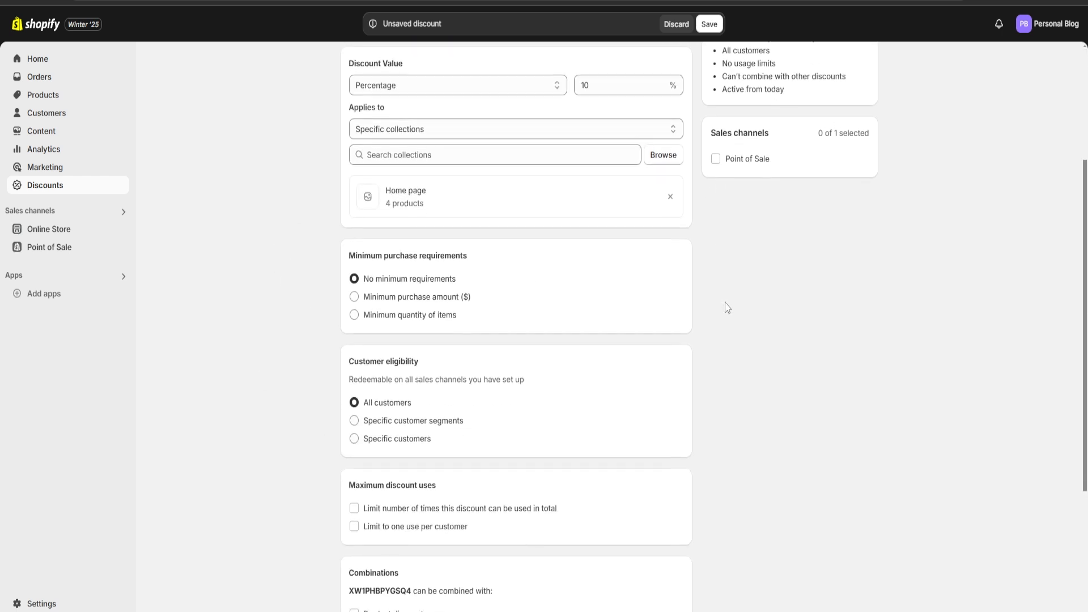
drag(346, 129, 493, 126)
click(495, 142)
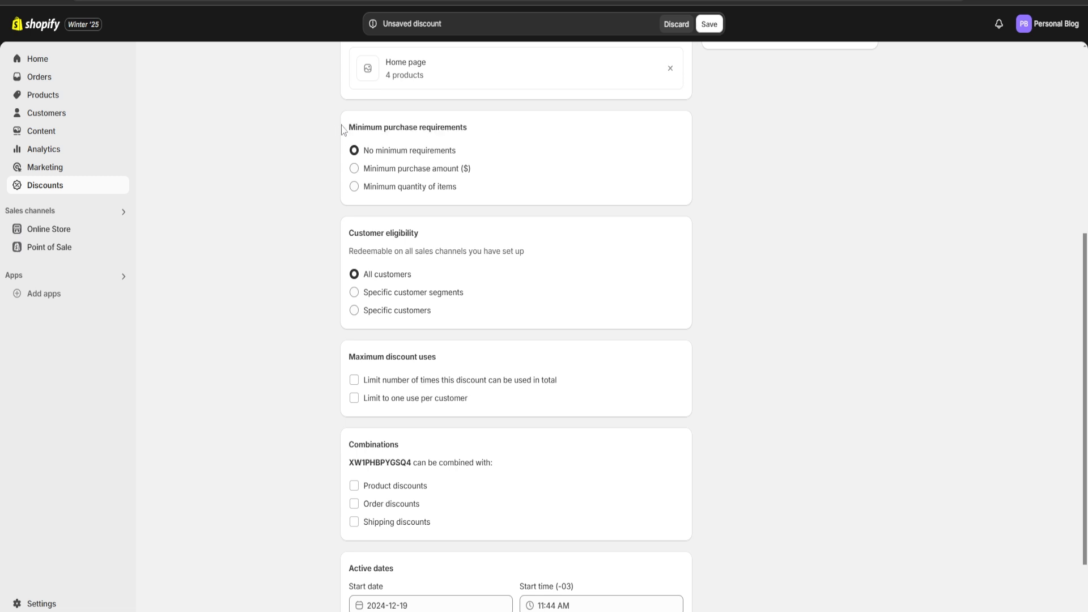
drag(344, 131, 501, 135)
click(501, 135)
drag(345, 233, 435, 235)
click(434, 236)
scroll(520, 272, down, 2)
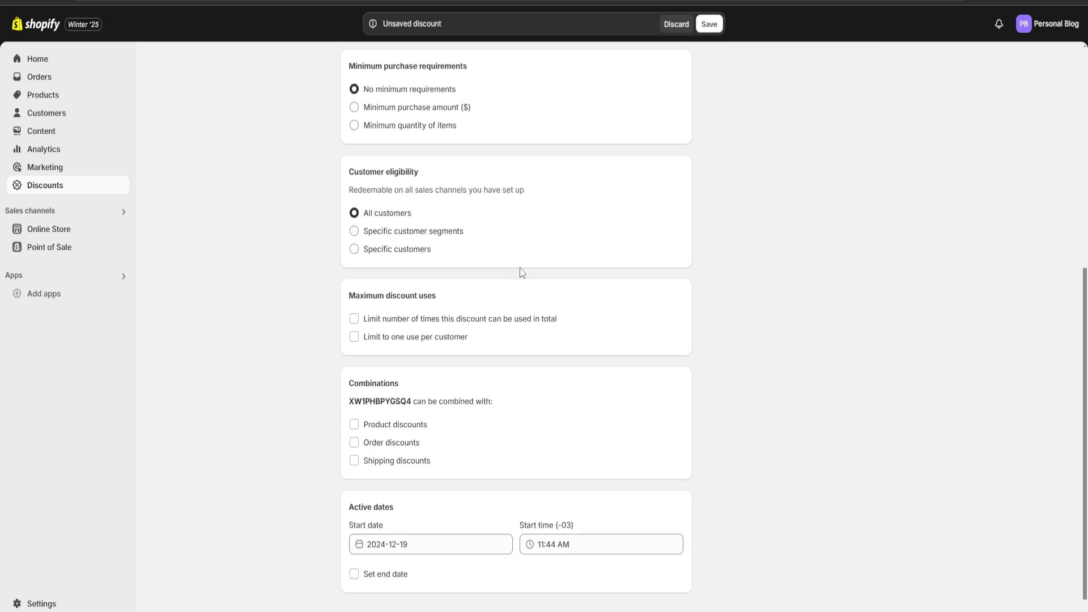
drag(346, 273, 442, 272)
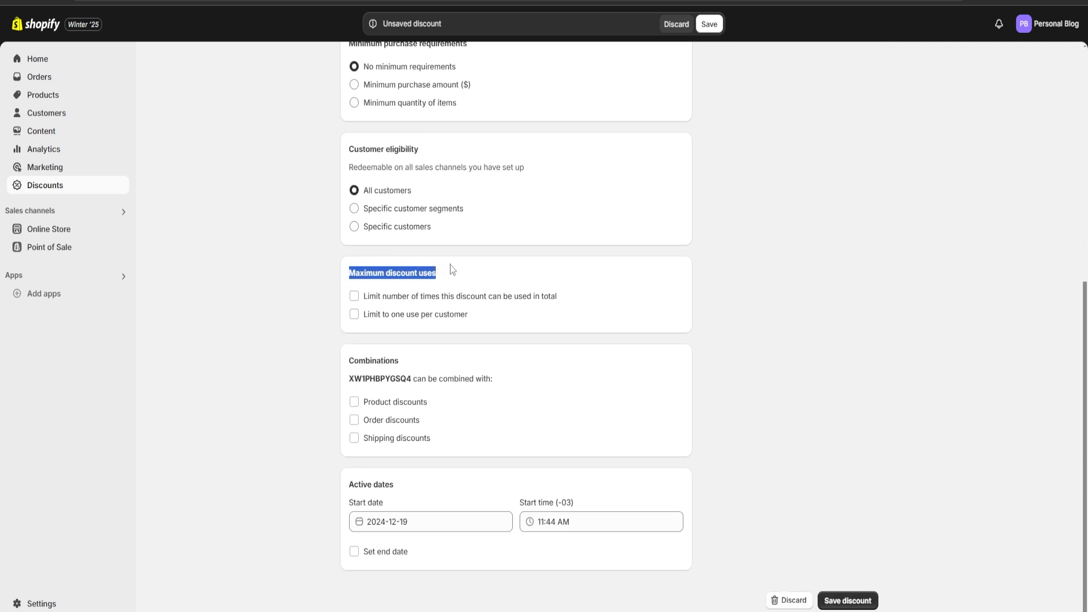
click(549, 460)
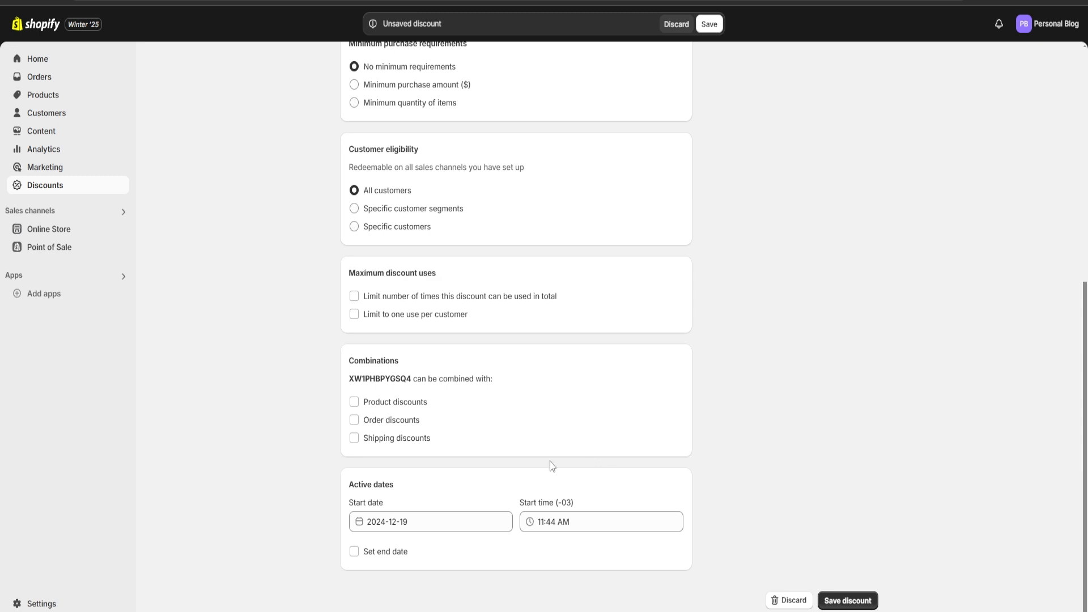
Set the discount's end date to 2024-12-26, save the discount and return to the discounts list
click(354, 553)
scroll(420, 533, down, 1)
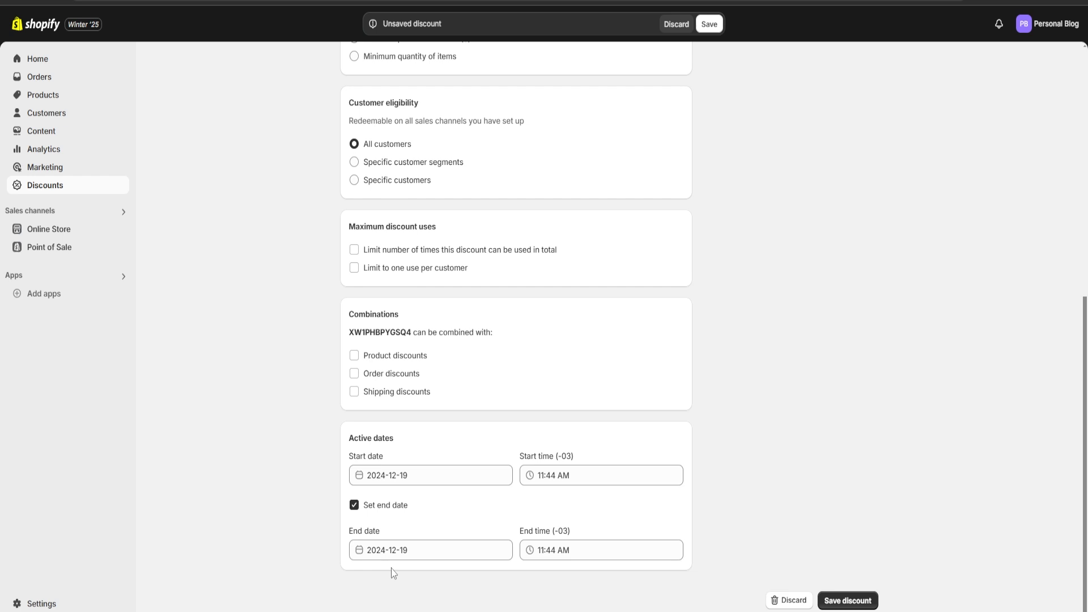
click(419, 550)
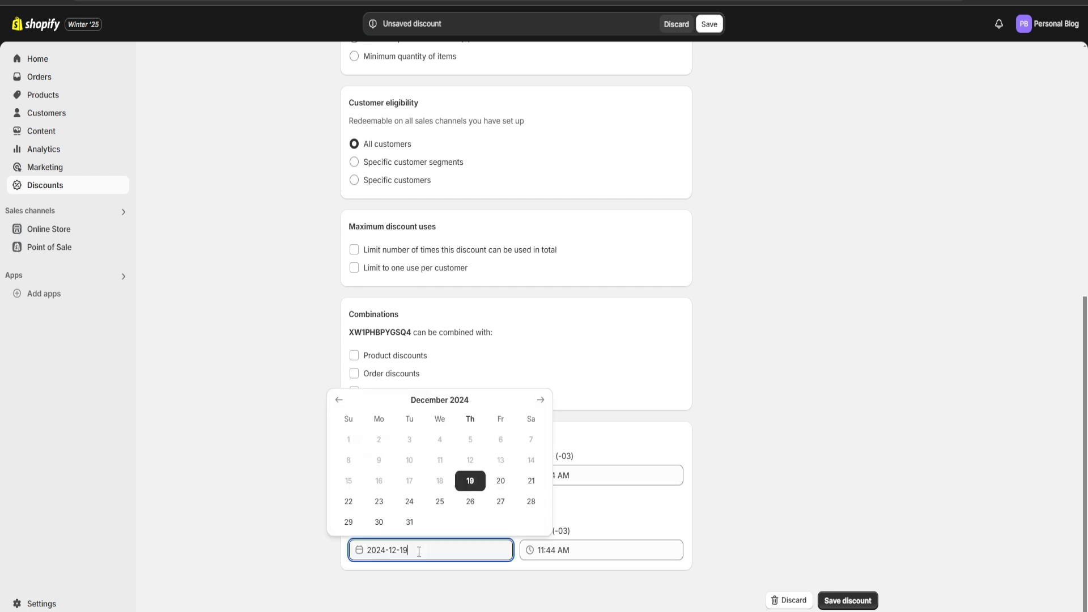
click(470, 501)
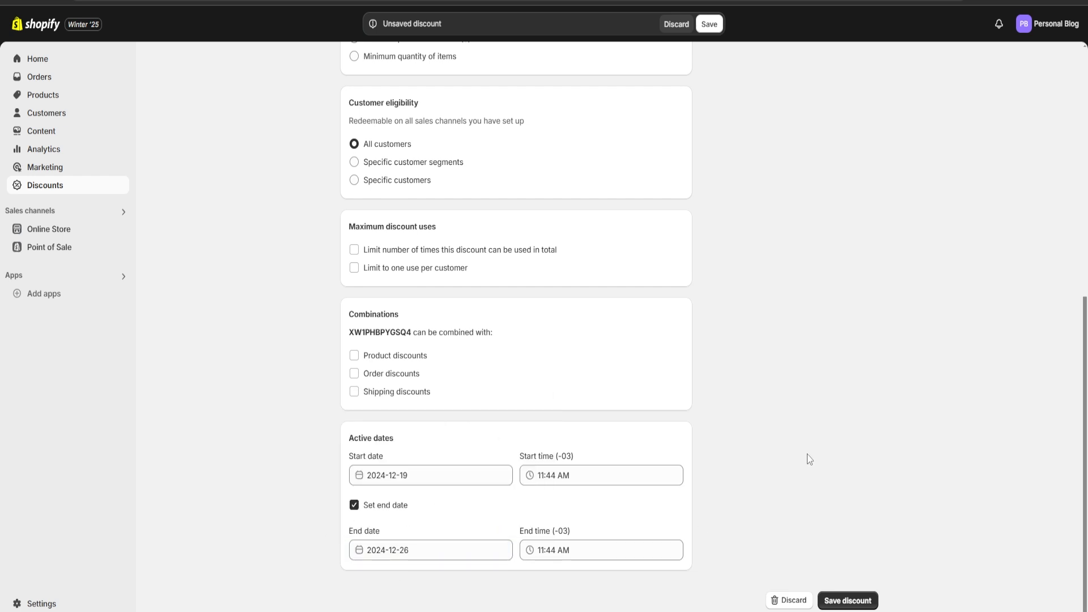
click(862, 602)
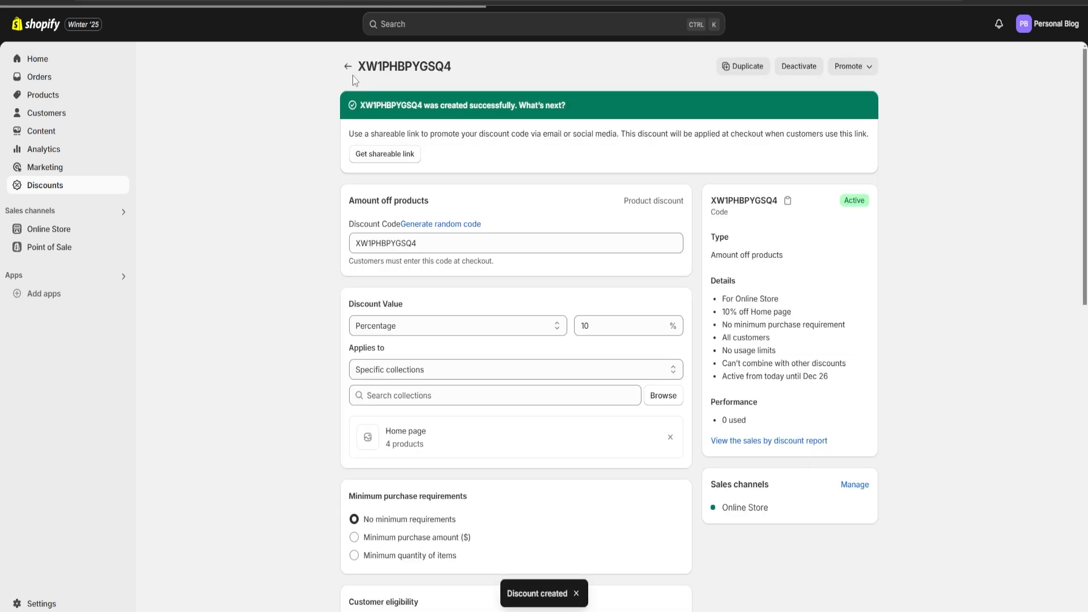
click(348, 66)
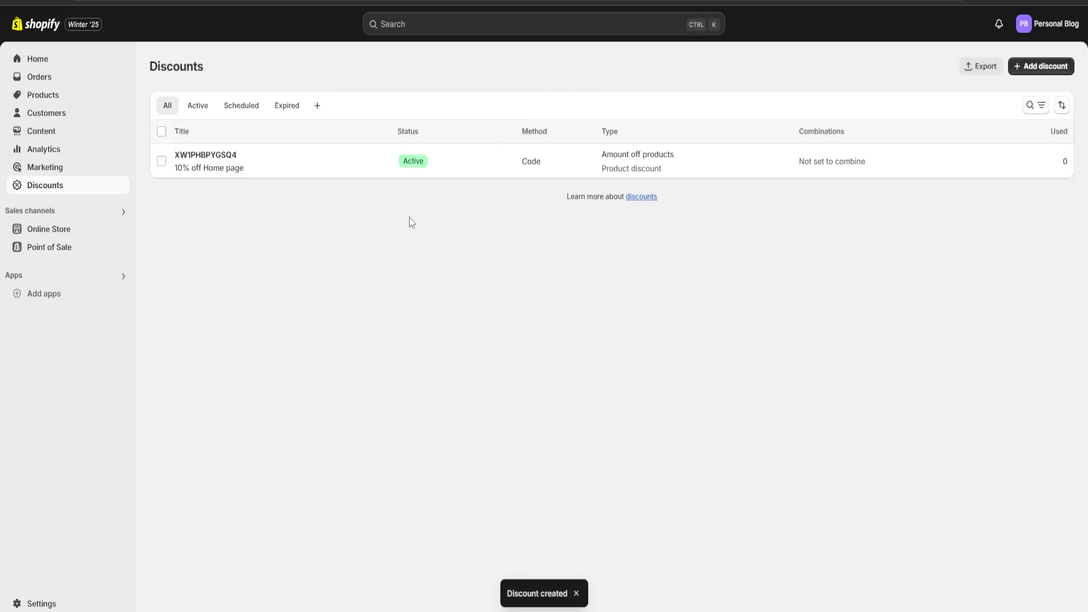